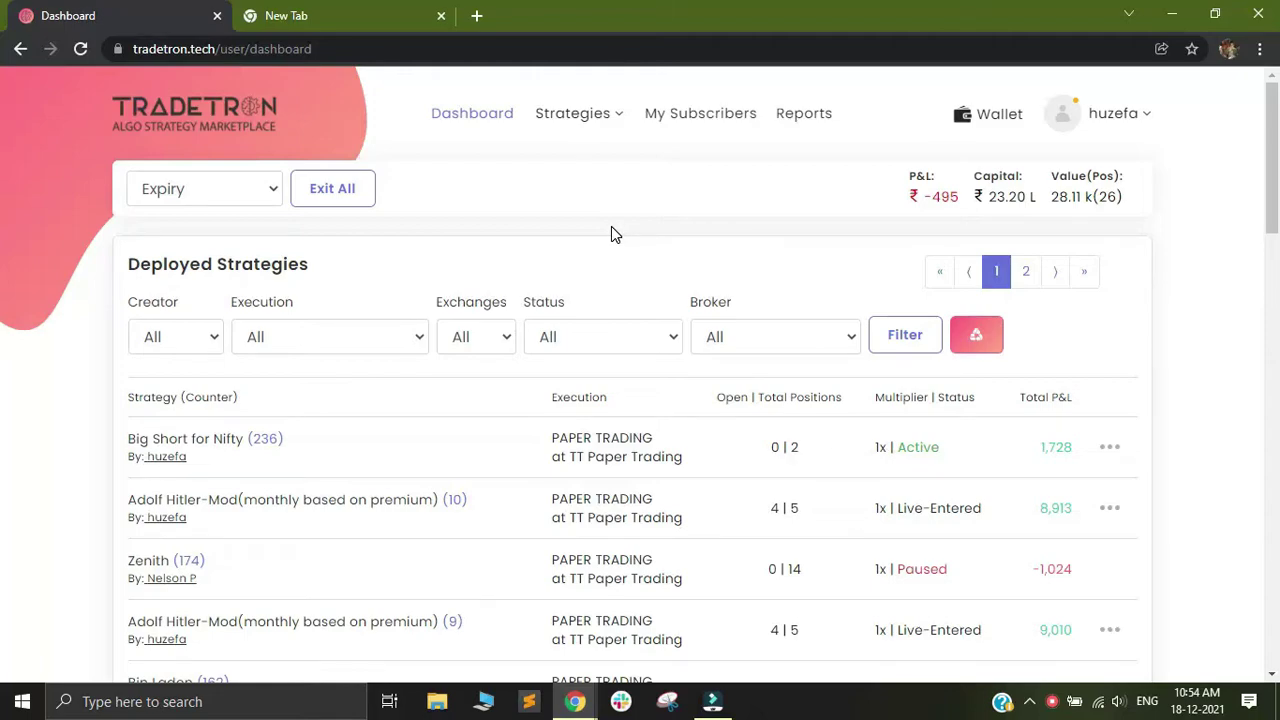
- Open the account menu from the Deployed Strategies dashboard
{"action": "left_click", "coordinate": [1128, 116]}
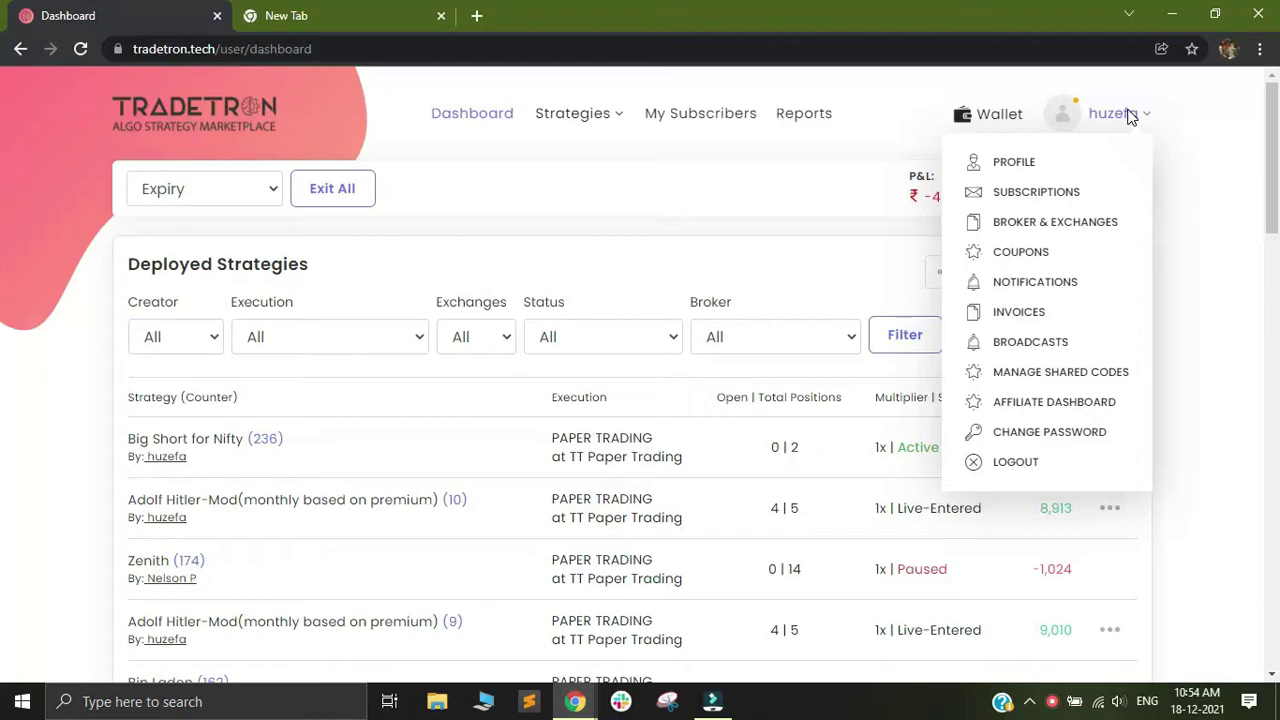
{"action": "left_click", "coordinate": [1017, 261]}
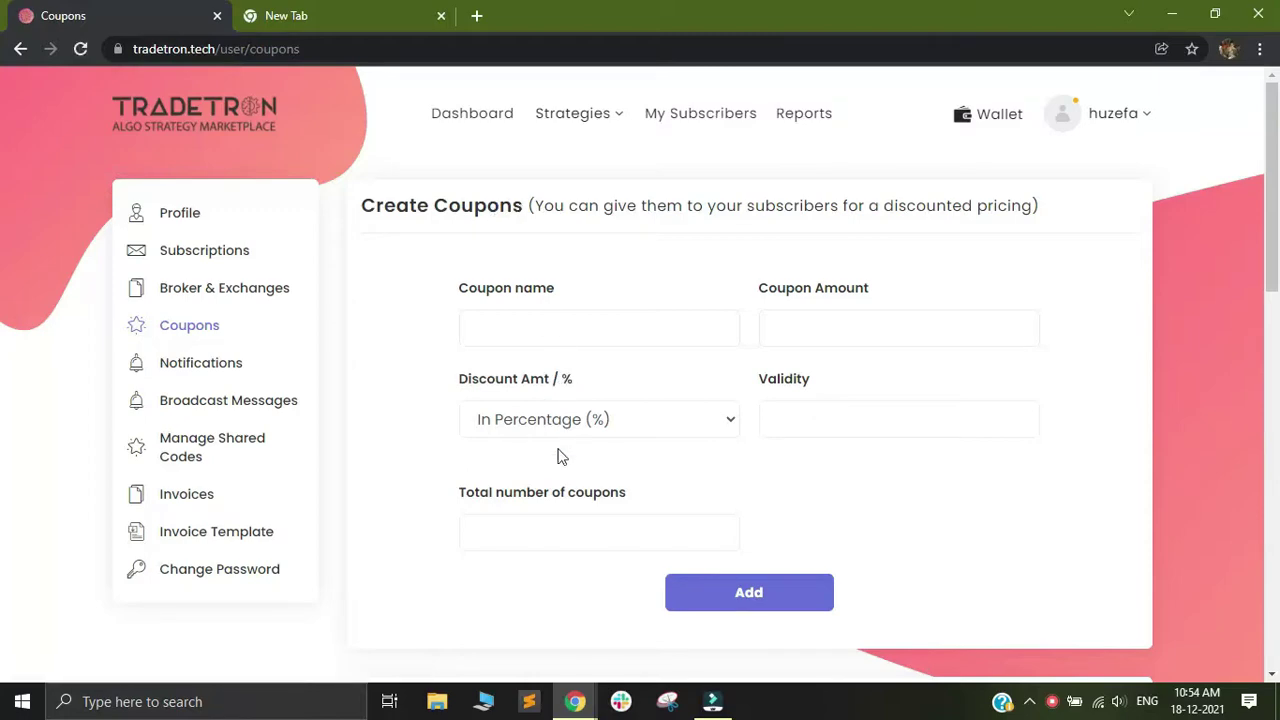
{"action": "left_click", "coordinate": [1122, 125]}
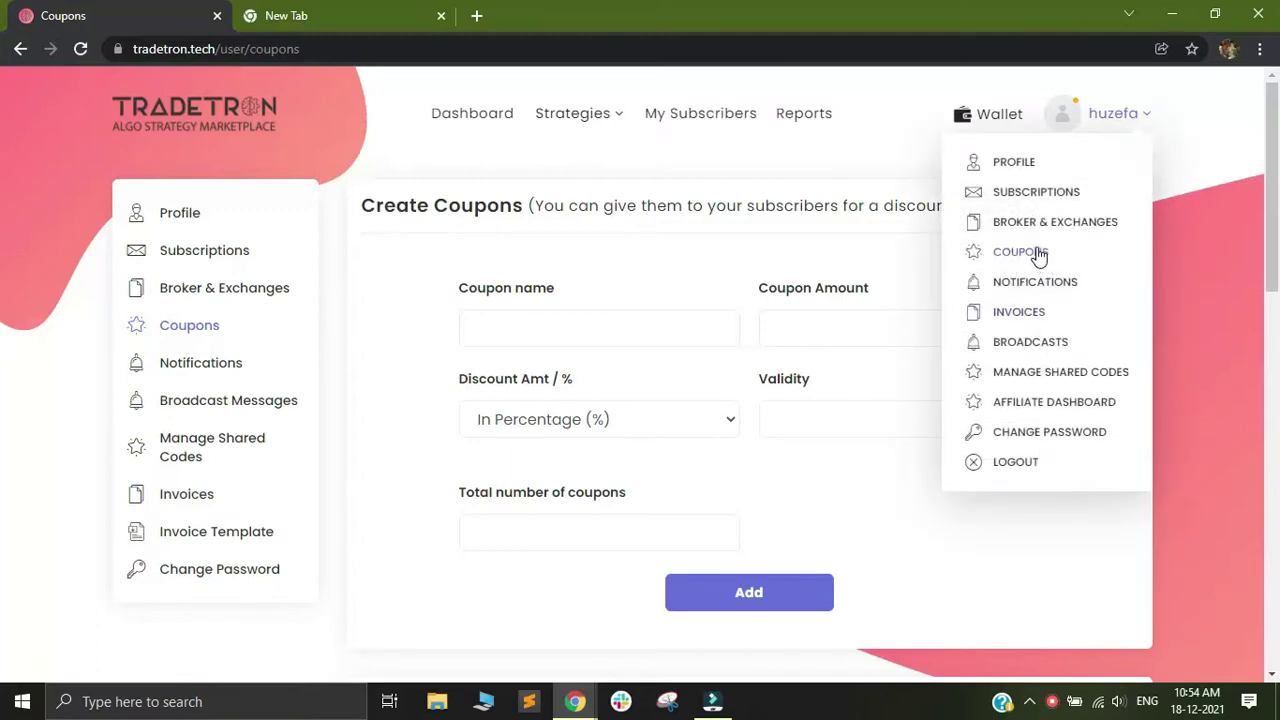
{"action": "left_click", "coordinate": [970, 114]}
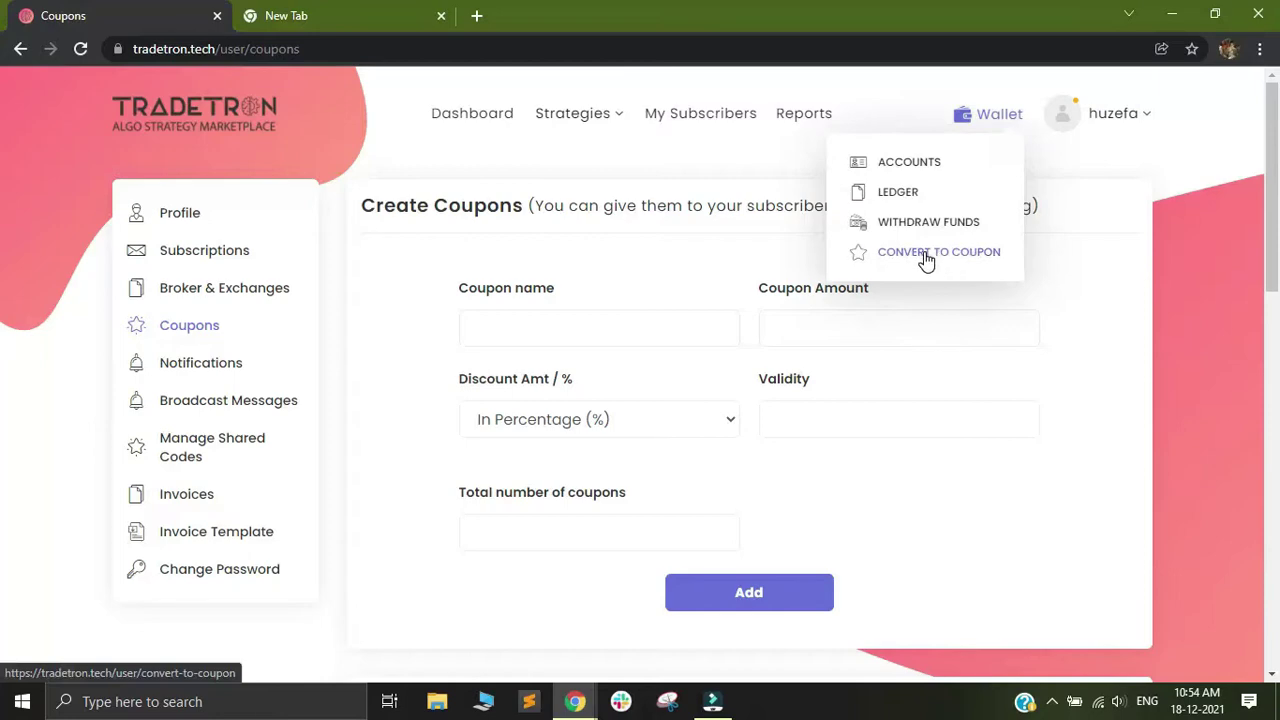
{"action": "left_click", "coordinate": [1135, 114]}
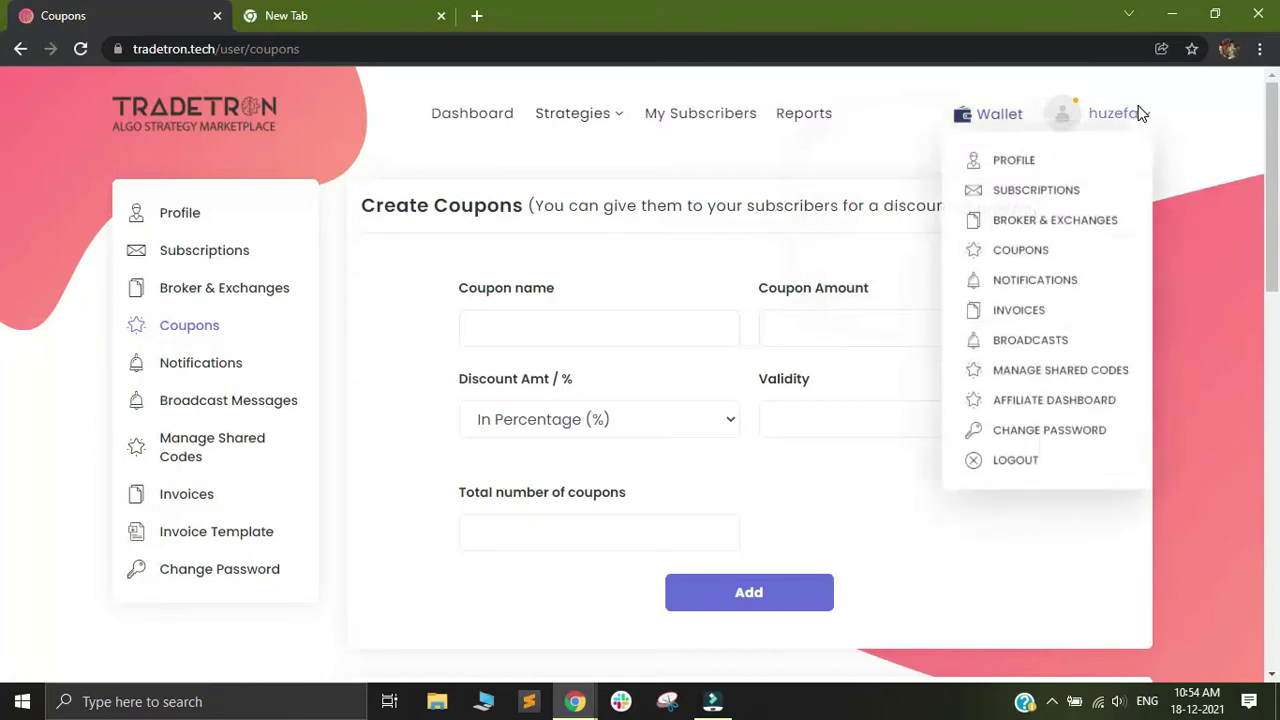
{"action": "left_click", "coordinate": [760, 506]}
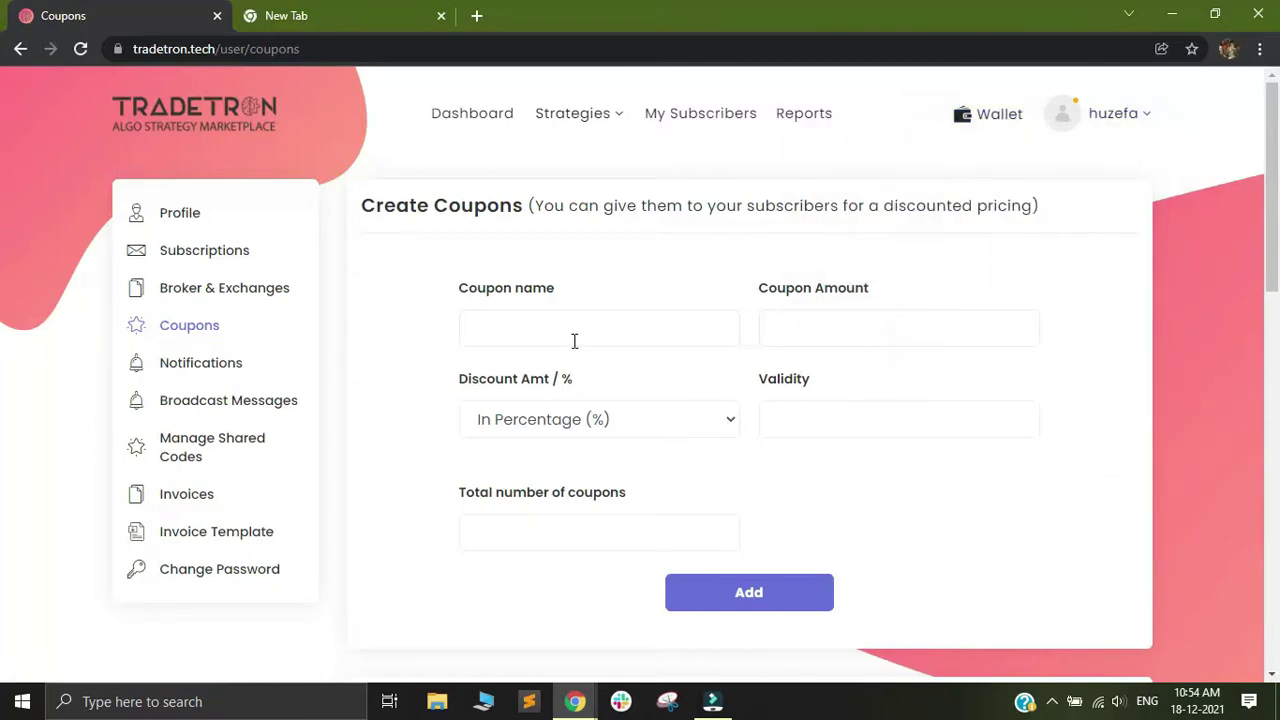
{"action": "scroll", "coordinate": [586, 326], "scroll_direction": "down", "scroll_amount": 1}
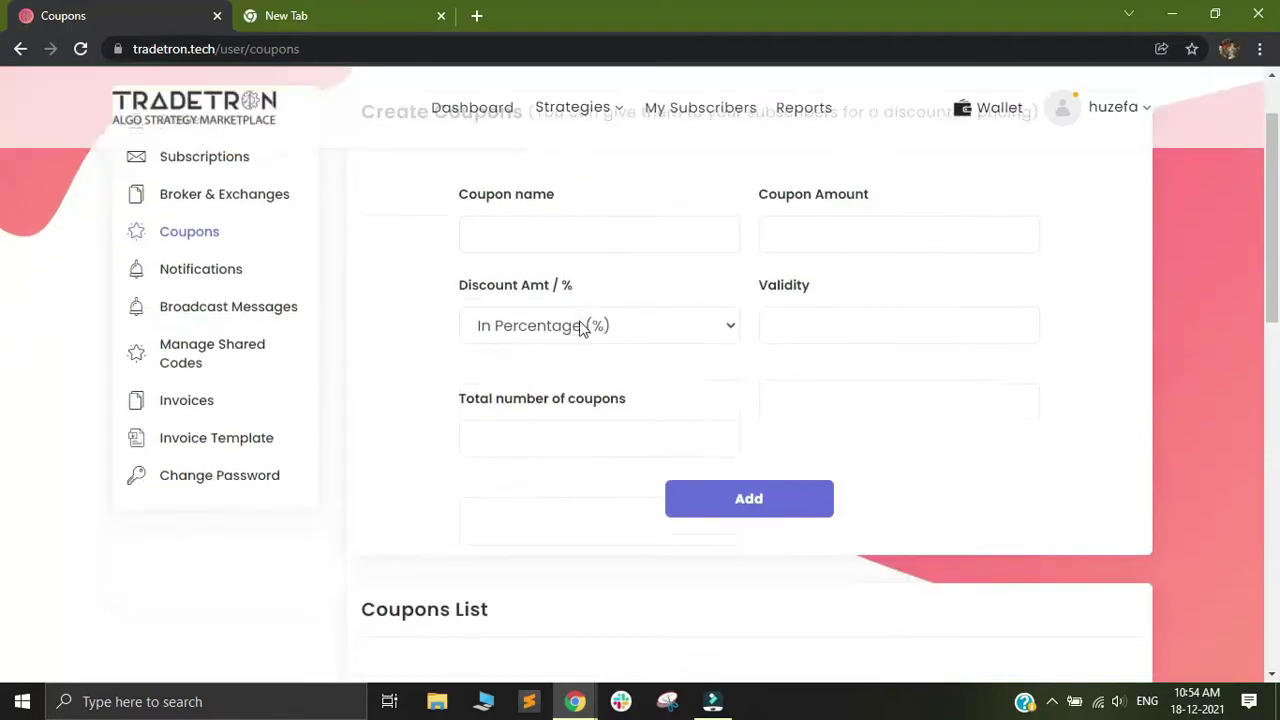
{"action": "scroll", "coordinate": [586, 314], "scroll_direction": "up", "scroll_amount": 1}
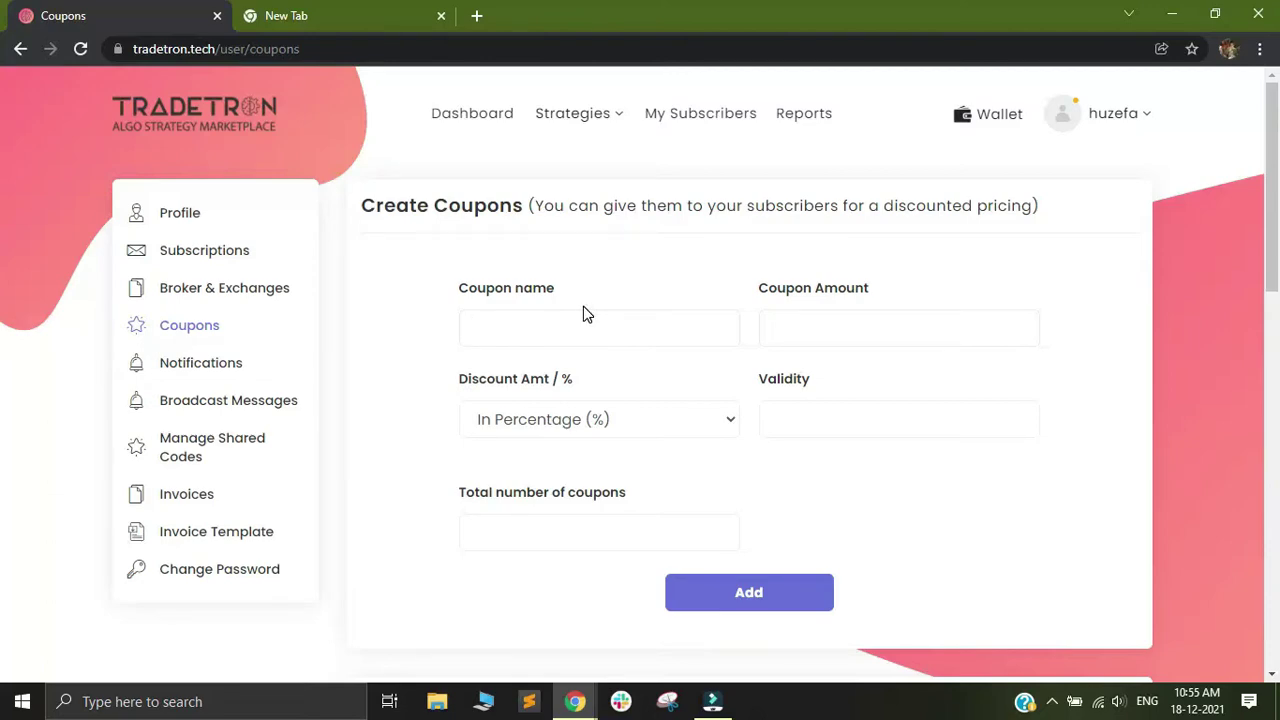
- Name the coupon 'india' and give it a coupon amount of 100
{"action": "type", "text": "te"}
{"action": "key", "text": "BackSpace"}
{"action": "key", "text": "BackSpace"}
{"action": "type", "text": "india"}
{"action": "left_click", "coordinate": [803, 320]}
{"action": "type", "text": "100"}
- Keep the discount In Percentage, set validity December 18–31, and allow 100 coupons
{"action": "left_click", "coordinate": [538, 425]}
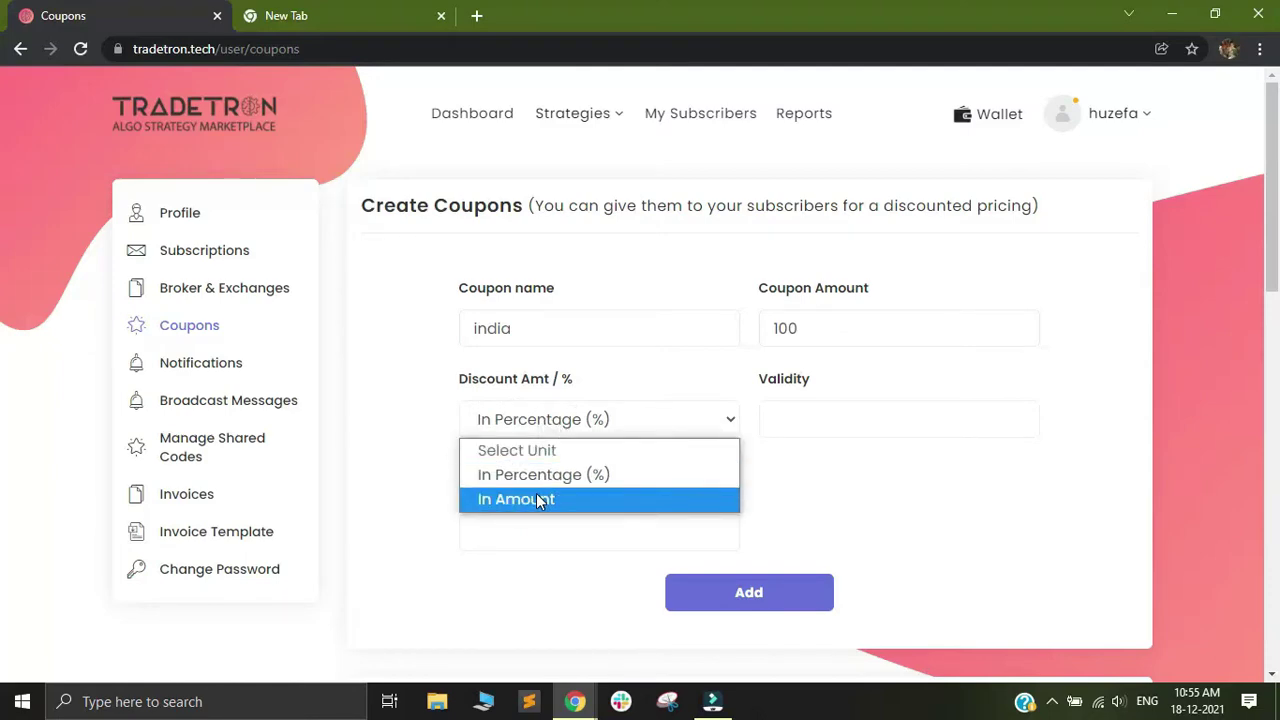
{"action": "left_click", "coordinate": [536, 496]}
{"action": "left_click", "coordinate": [562, 432]}
{"action": "left_click", "coordinate": [549, 476]}
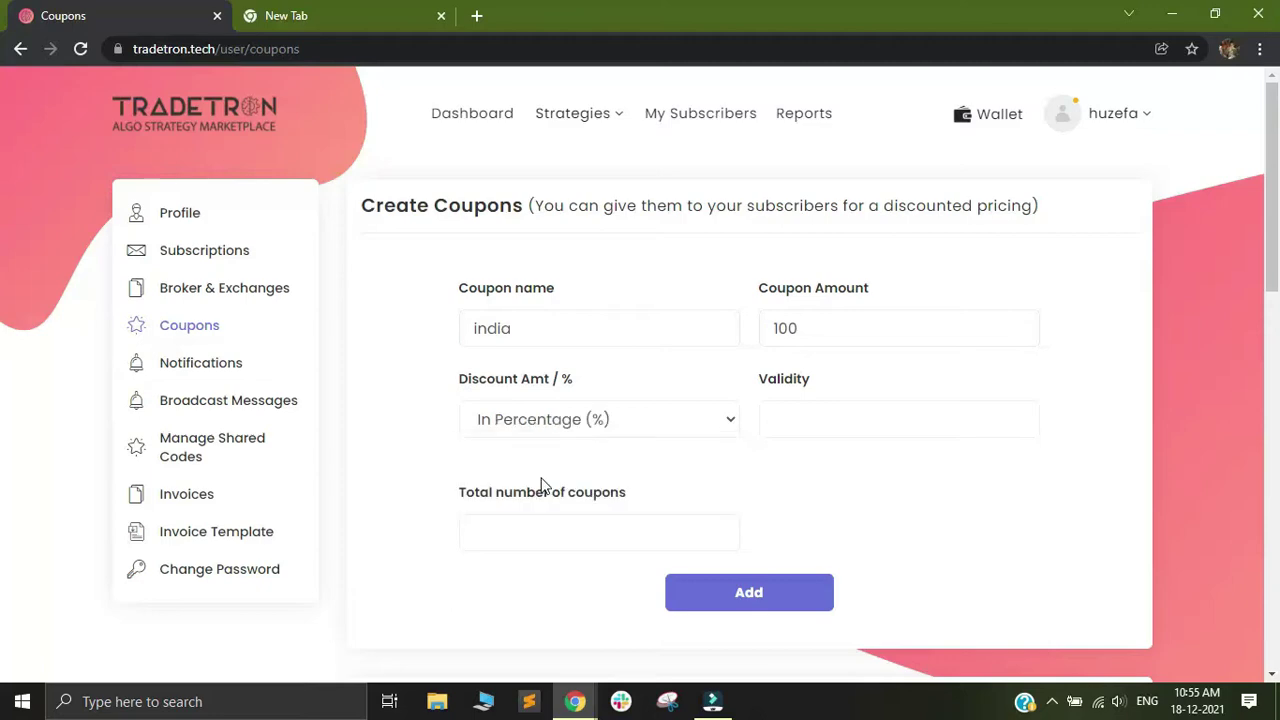
{"action": "left_click", "coordinate": [820, 425]}
{"action": "left_click", "coordinate": [1025, 268]}
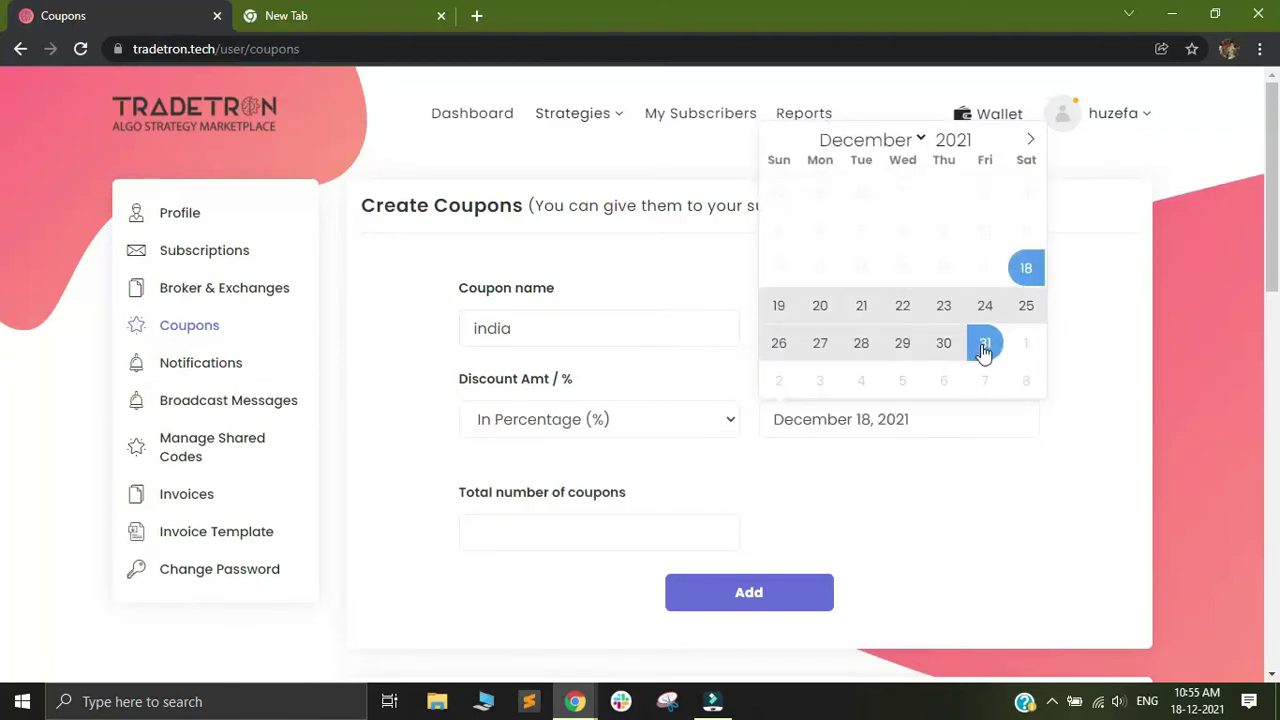
{"action": "left_click", "coordinate": [985, 343]}
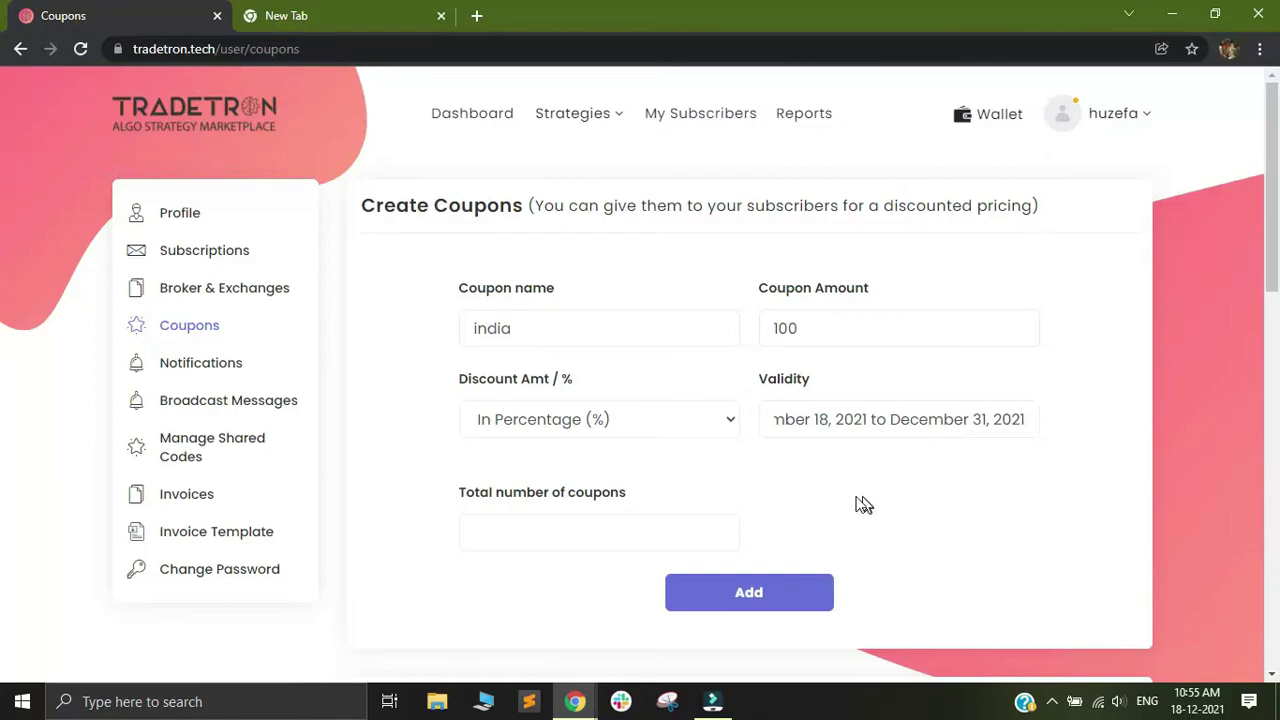
{"action": "scroll", "coordinate": [857, 503], "scroll_direction": "down", "scroll_amount": 2}
{"action": "left_click", "coordinate": [569, 452]}
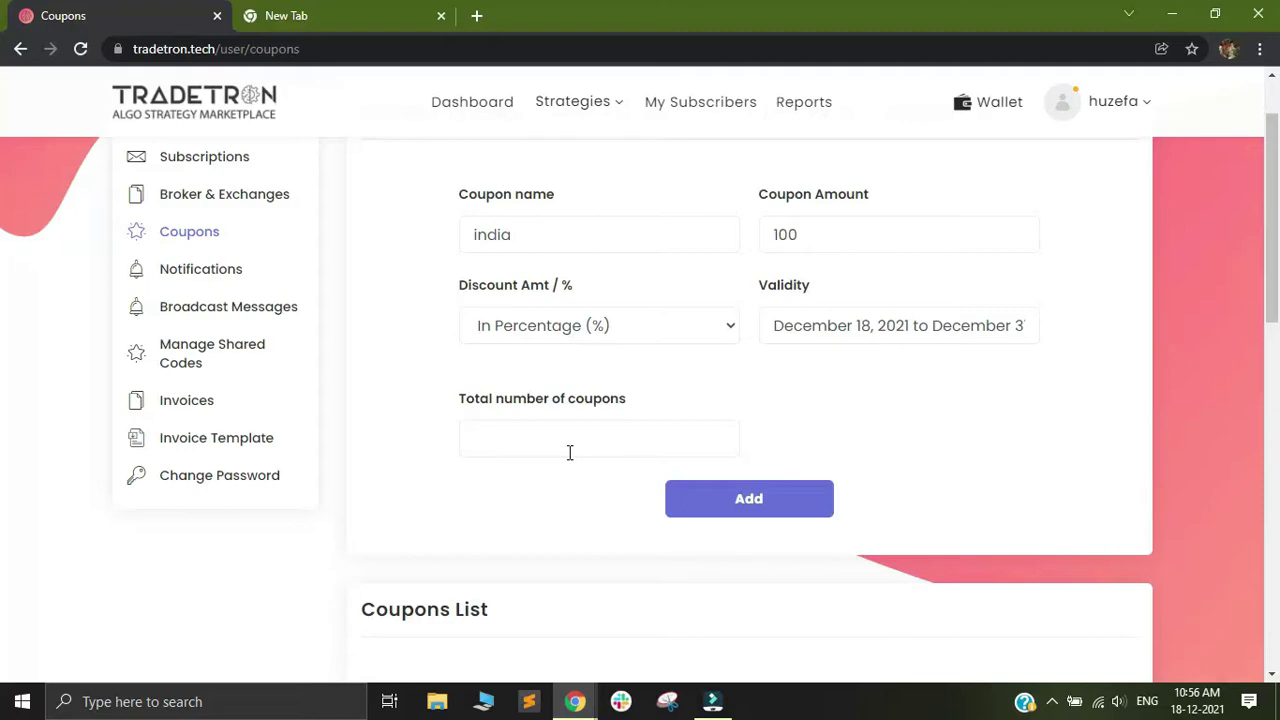
{"action": "type", "text": "100"}
- Add the india coupon and verify its list row: 100 total, 0 used
{"action": "left_click", "coordinate": [751, 503]}
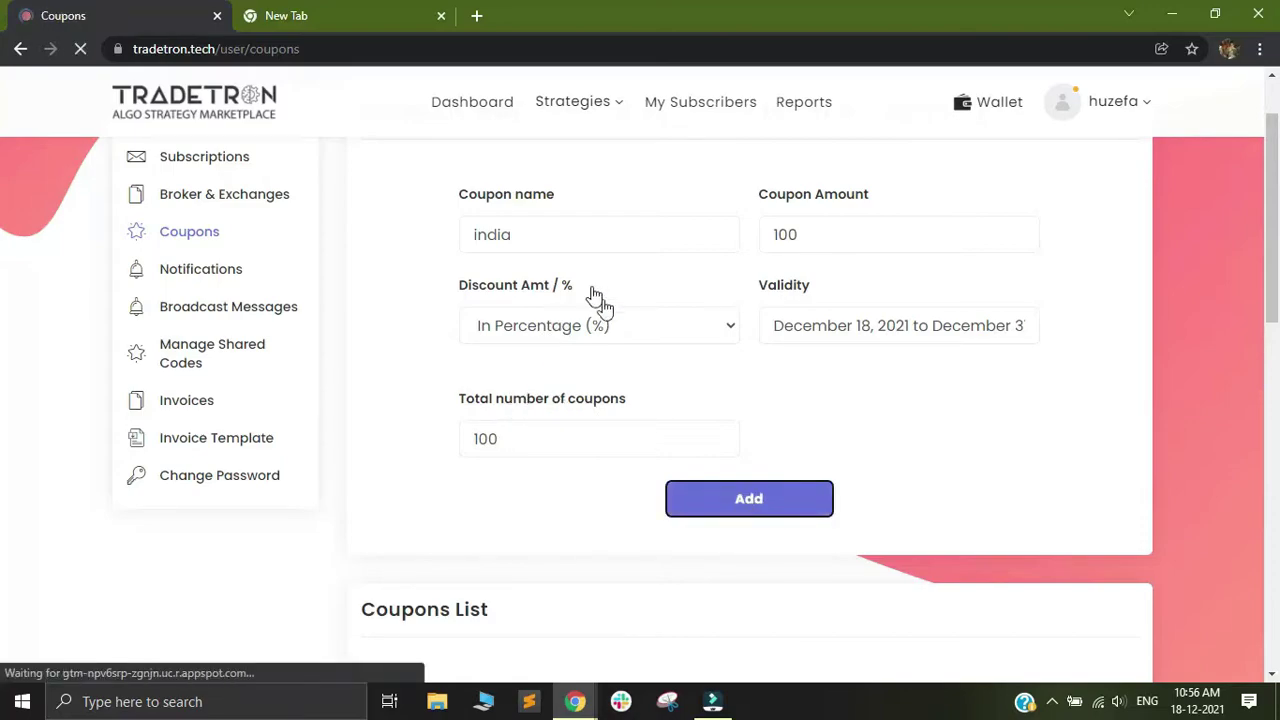
{"action": "scroll", "coordinate": [688, 400], "scroll_direction": "down", "scroll_amount": 2}
{"action": "scroll", "coordinate": [708, 428], "scroll_direction": "down", "scroll_amount": 3}
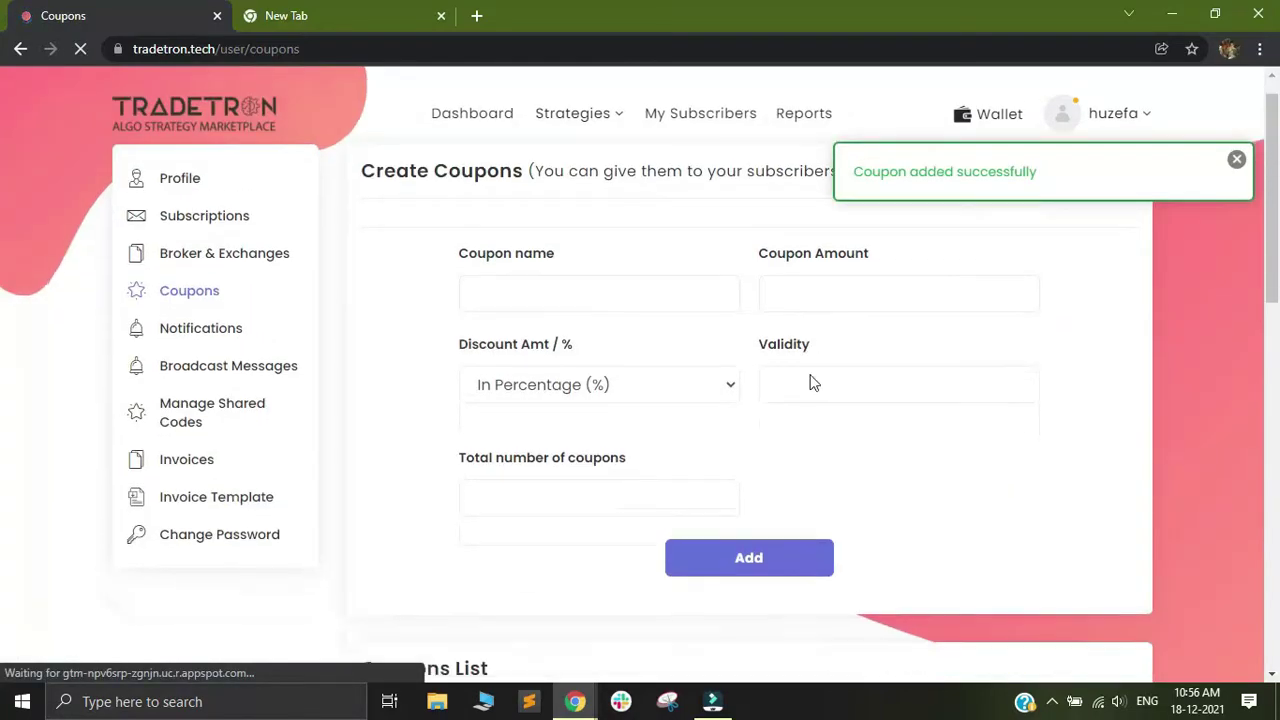
{"action": "scroll", "coordinate": [734, 443], "scroll_direction": "down", "scroll_amount": 1}
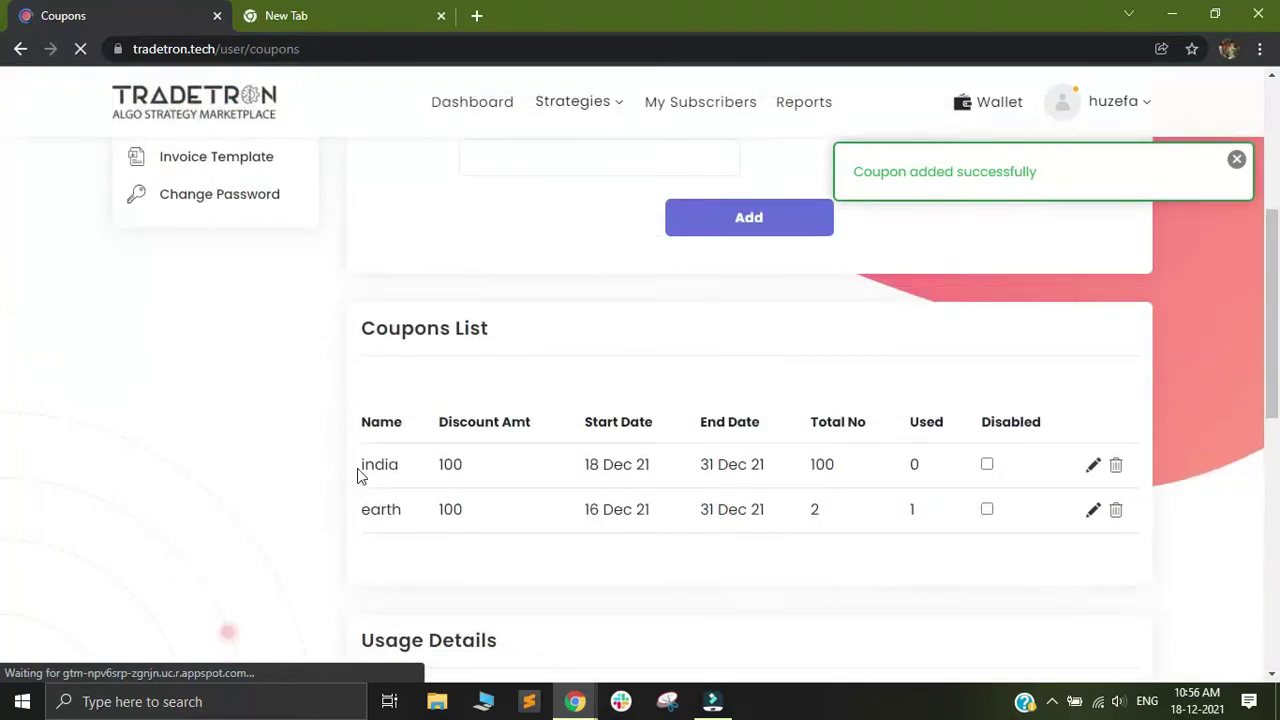
{"action": "left_click_drag", "start_coordinate": [363, 471], "coordinate": [415, 477]}
{"action": "left_click", "coordinate": [418, 477]}
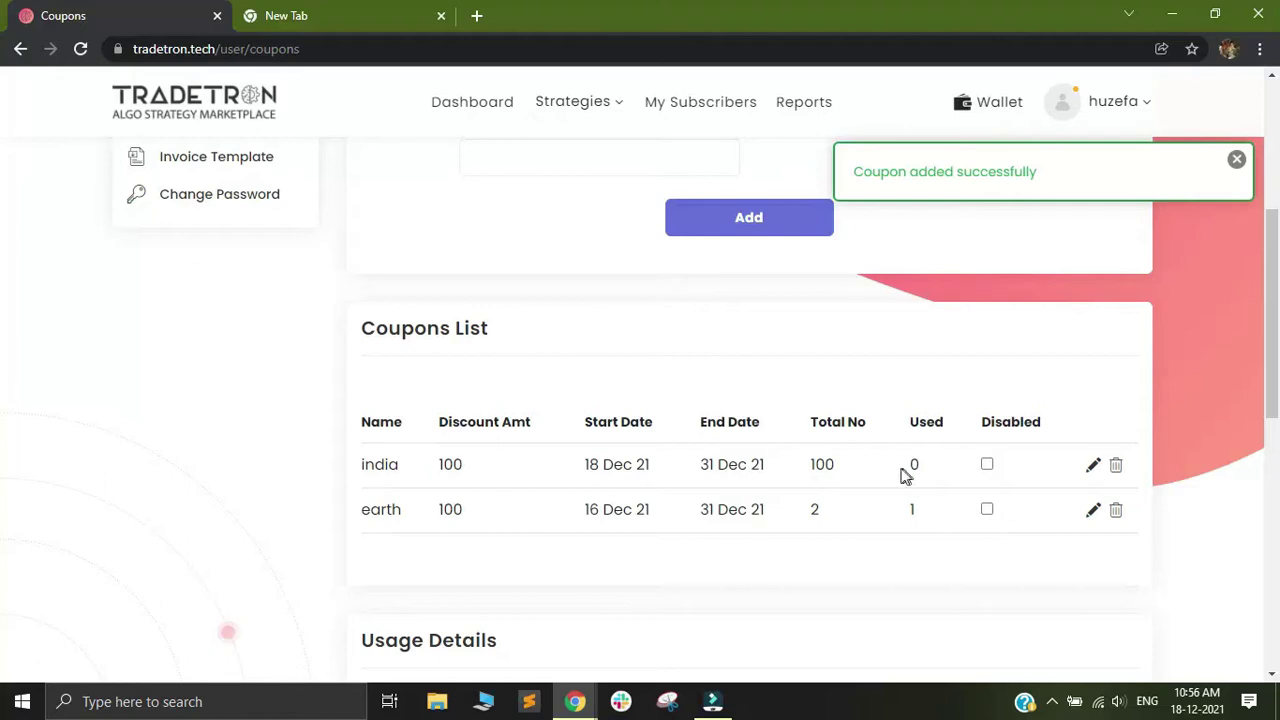
{"action": "double_click", "coordinate": [918, 466]}
{"action": "double_click", "coordinate": [821, 464]}
- Mark the india coupon as Disabled
{"action": "left_click", "coordinate": [987, 466]}
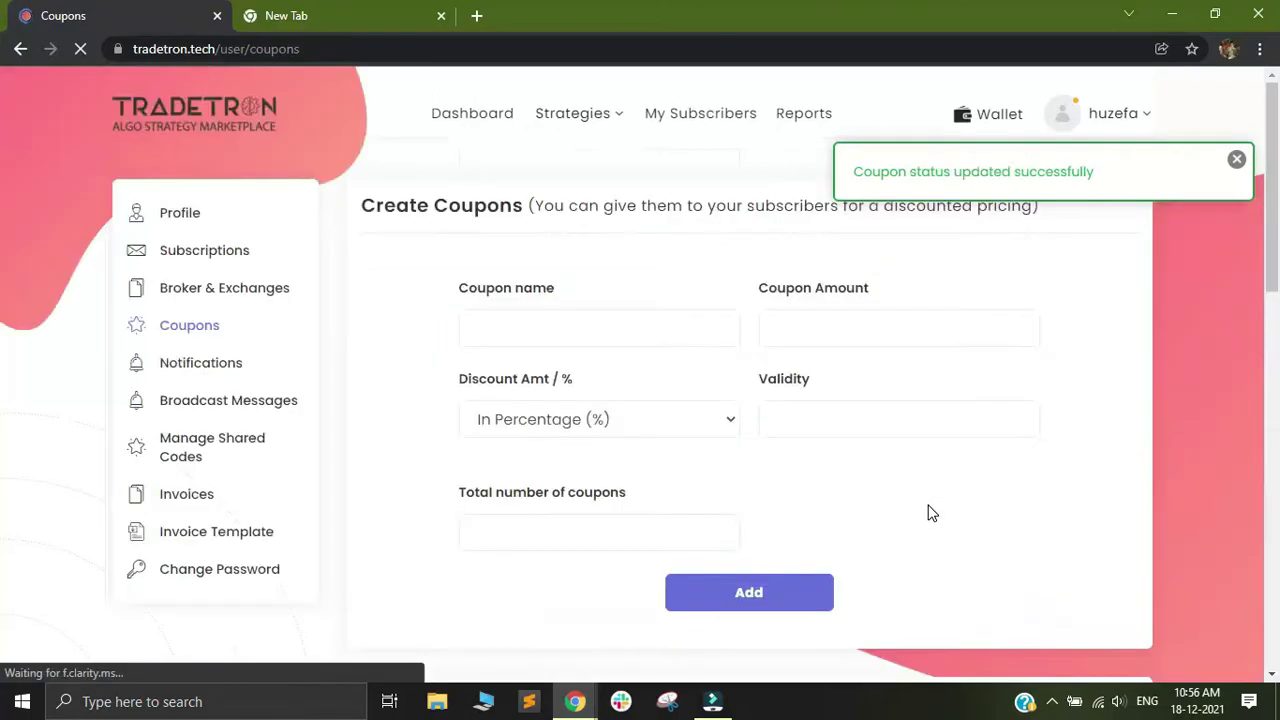
{"action": "scroll", "coordinate": [902, 379], "scroll_direction": "down", "scroll_amount": 2}
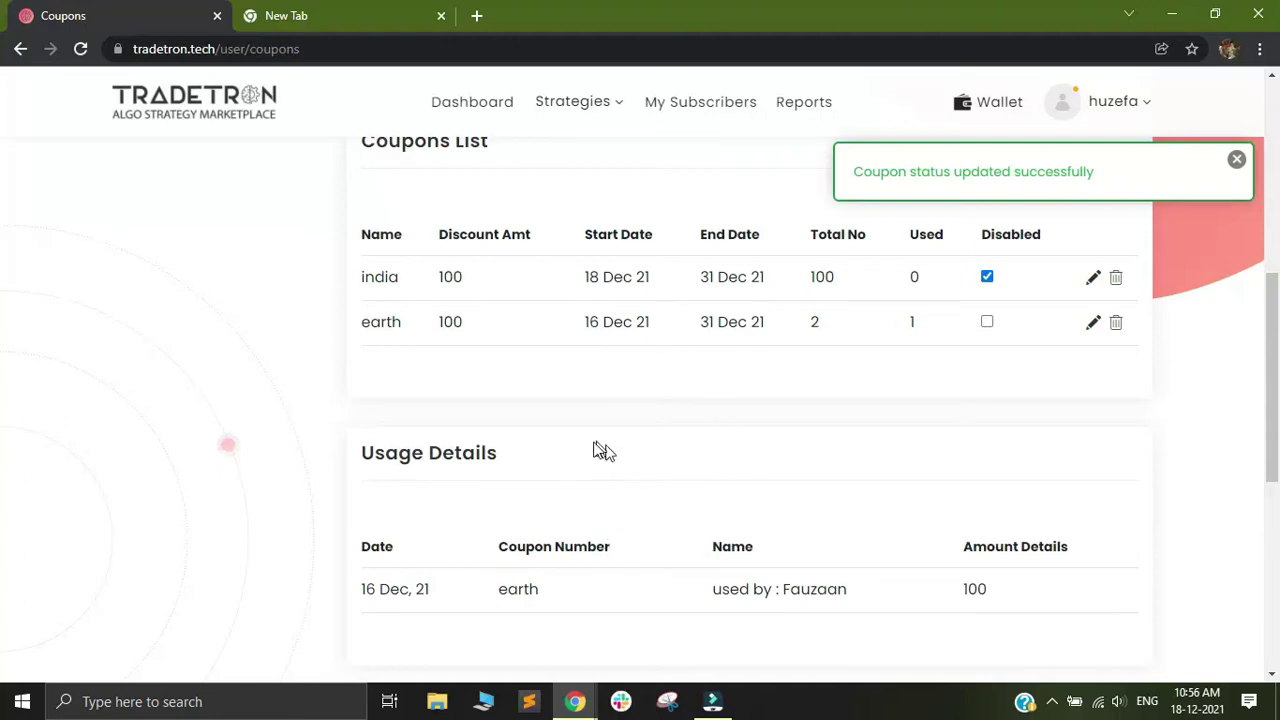
{"action": "scroll", "coordinate": [488, 497], "scroll_direction": "down", "scroll_amount": 1}
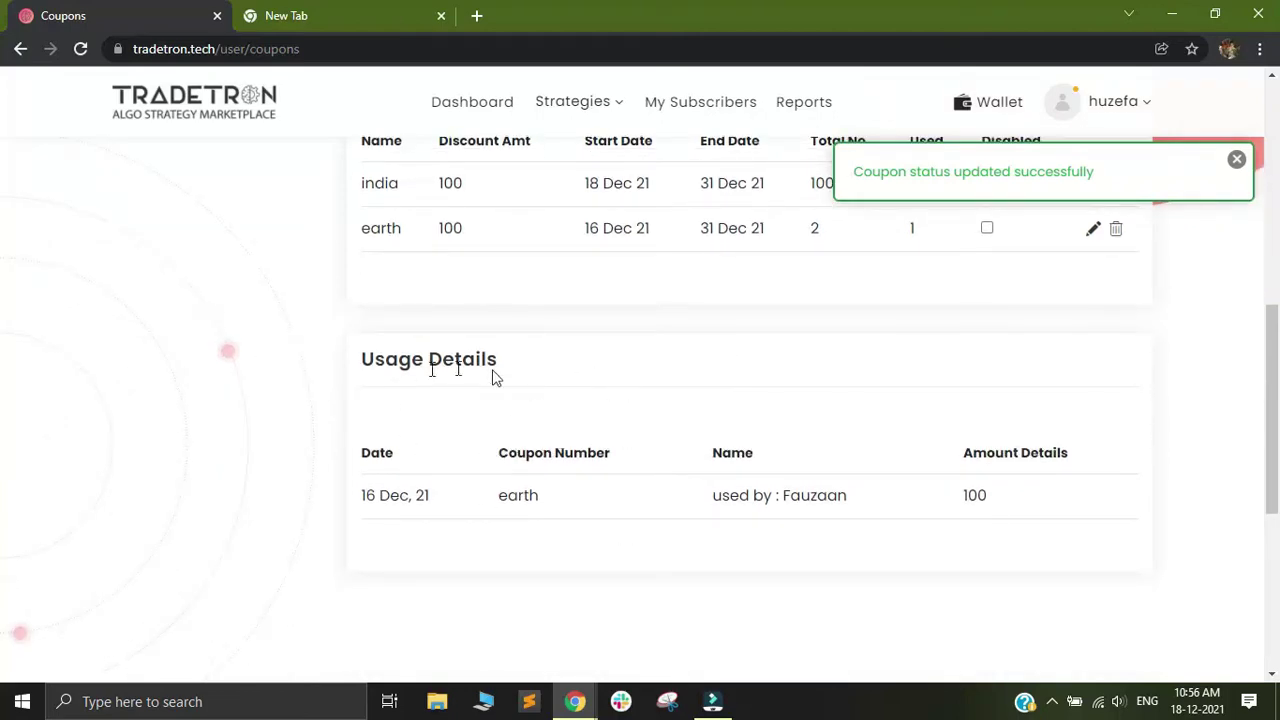
- Review the earth coupon's Usage Details: one user redeemed it for 100
{"action": "left_click_drag", "start_coordinate": [388, 361], "coordinate": [509, 406]}
{"action": "left_click", "coordinate": [509, 406]}
{"action": "left_click_drag", "start_coordinate": [713, 495], "coordinate": [848, 495]}
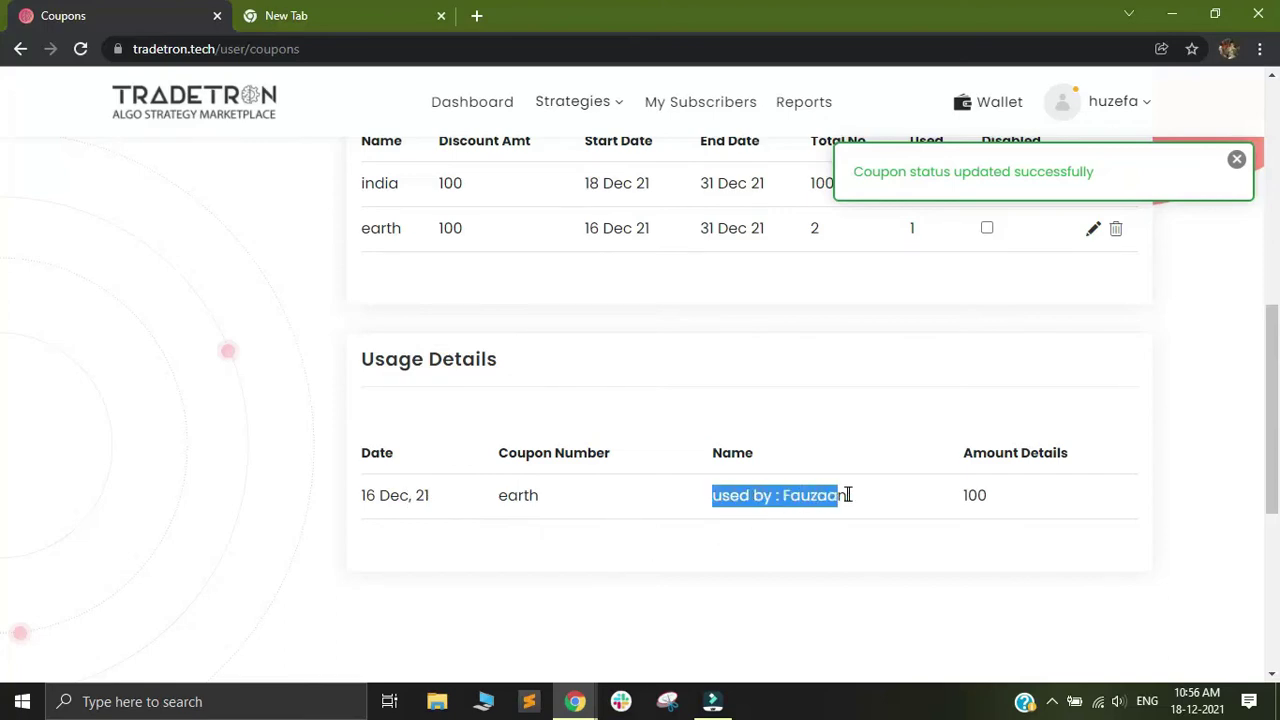
{"action": "left_click", "coordinate": [690, 545]}
{"action": "double_click", "coordinate": [815, 495]}
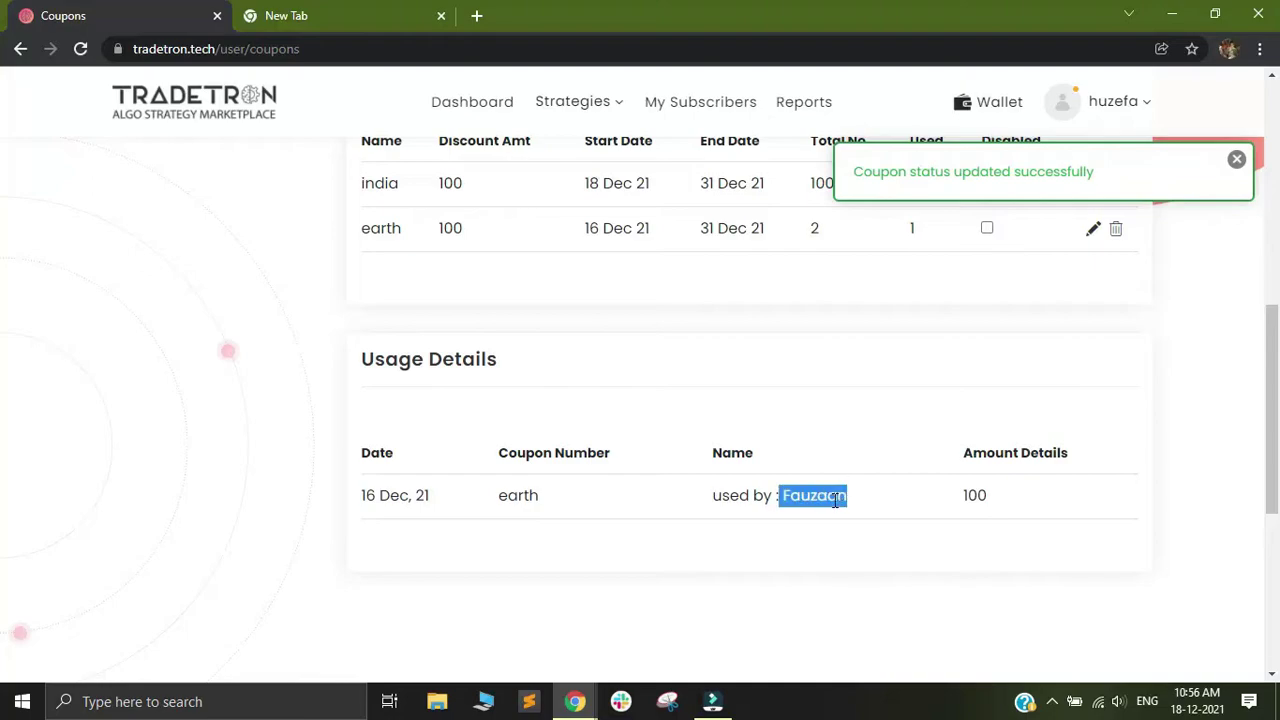
{"action": "left_click", "coordinate": [840, 501]}
{"action": "left_click_drag", "start_coordinate": [946, 500], "coordinate": [992, 494]}
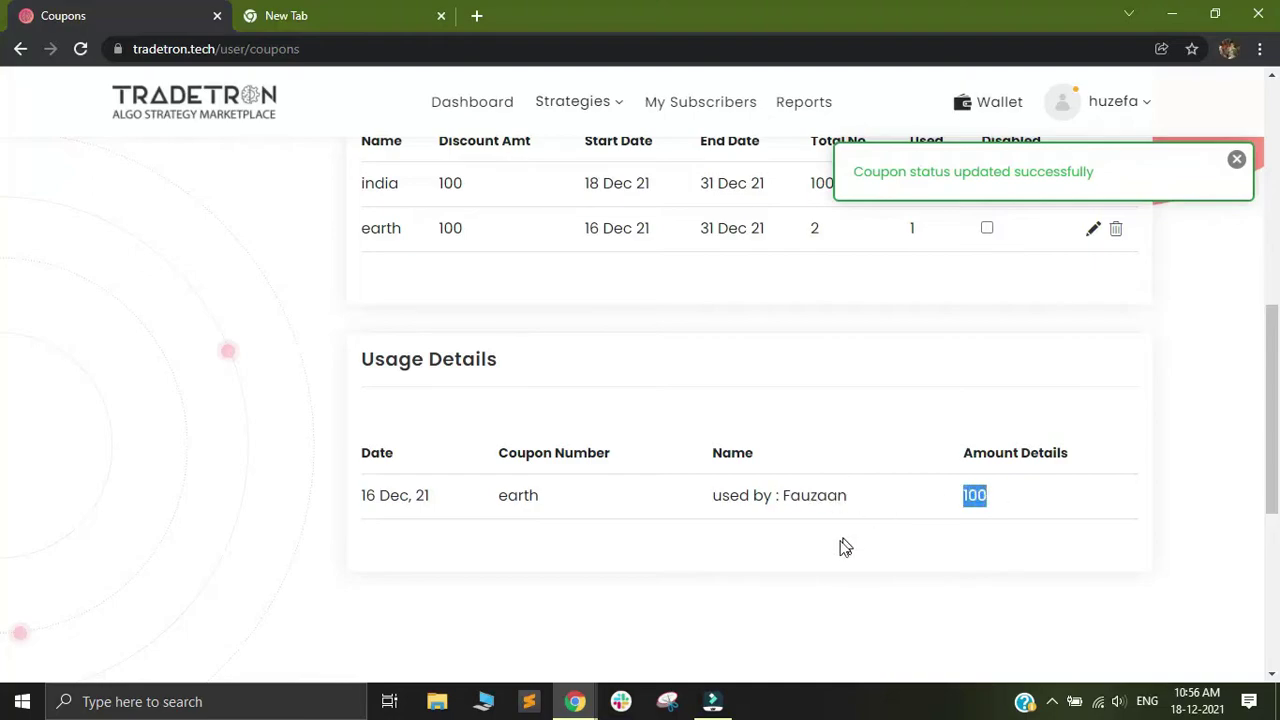
{"action": "scroll", "coordinate": [808, 561], "scroll_direction": "up", "scroll_amount": 2}
{"action": "scroll", "coordinate": [806, 577], "scroll_direction": "down", "scroll_amount": 3}
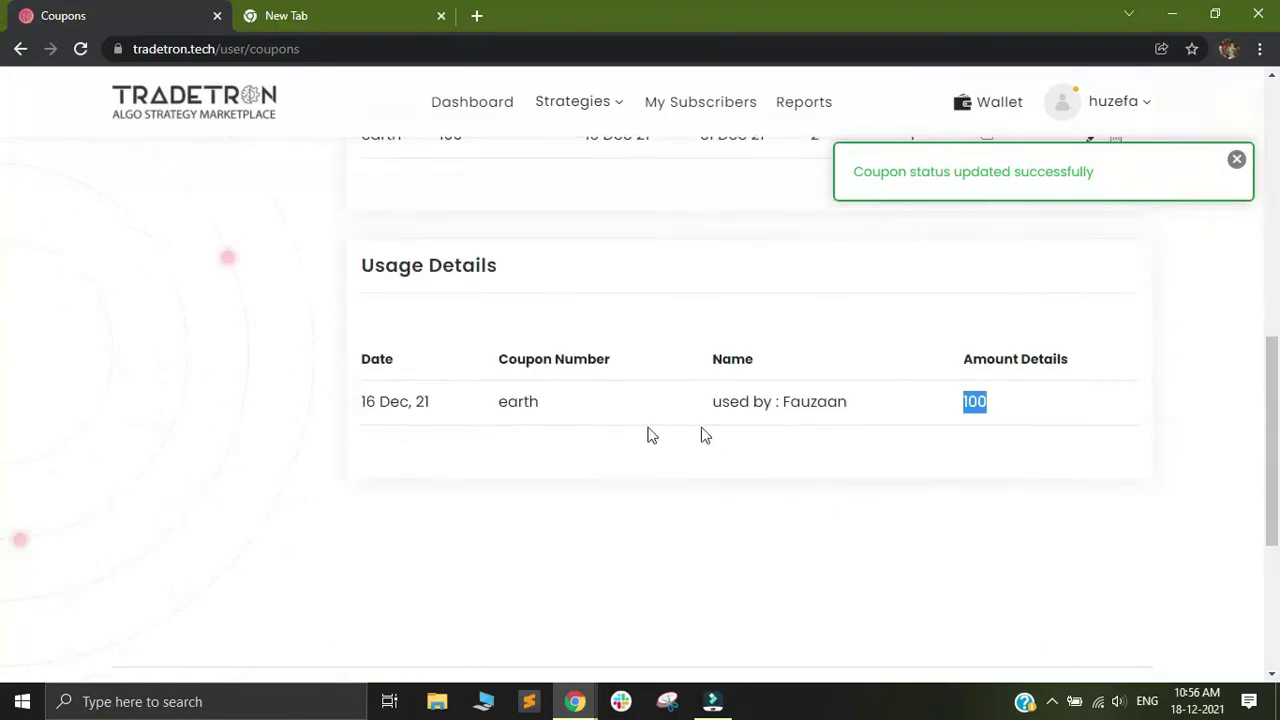
{"action": "left_click", "coordinate": [630, 435]}
{"action": "scroll", "coordinate": [360, 229], "scroll_direction": "up", "scroll_amount": 1}
{"action": "left_click_drag", "start_coordinate": [360, 229], "coordinate": [414, 229]}
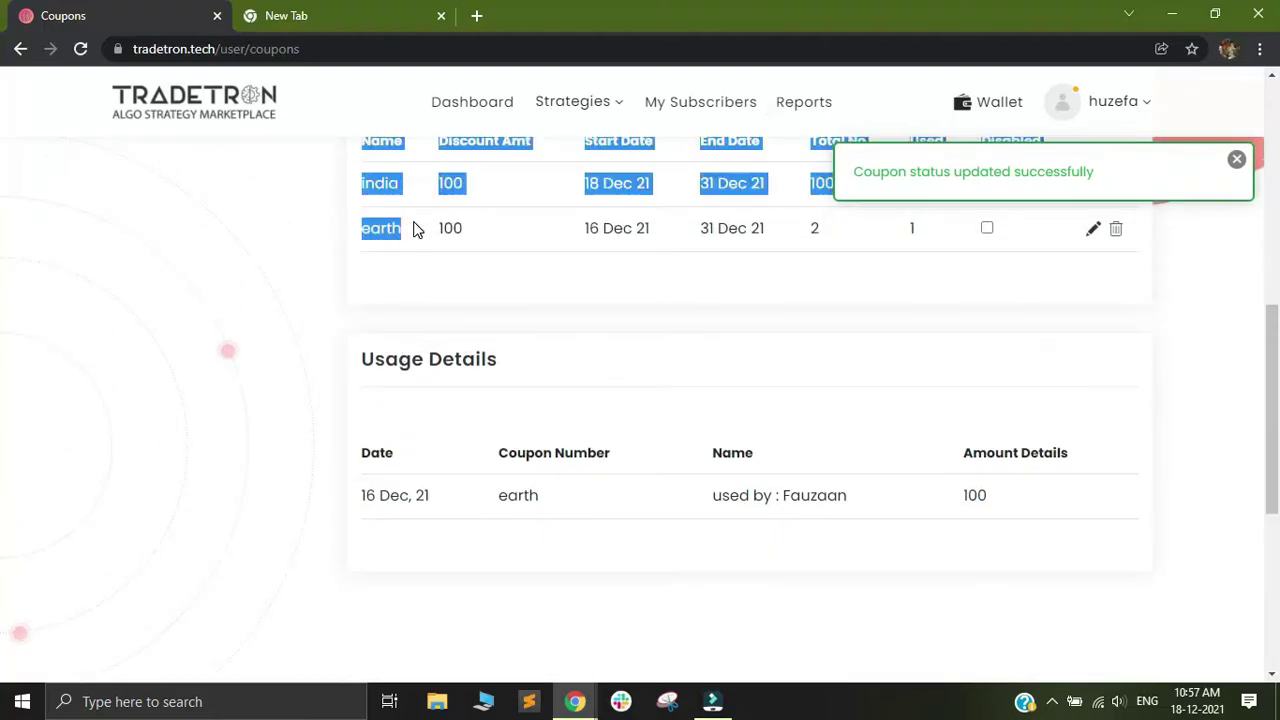
{"action": "left_click", "coordinate": [618, 363]}
{"action": "scroll", "coordinate": [746, 411], "scroll_direction": "up", "scroll_amount": 2}
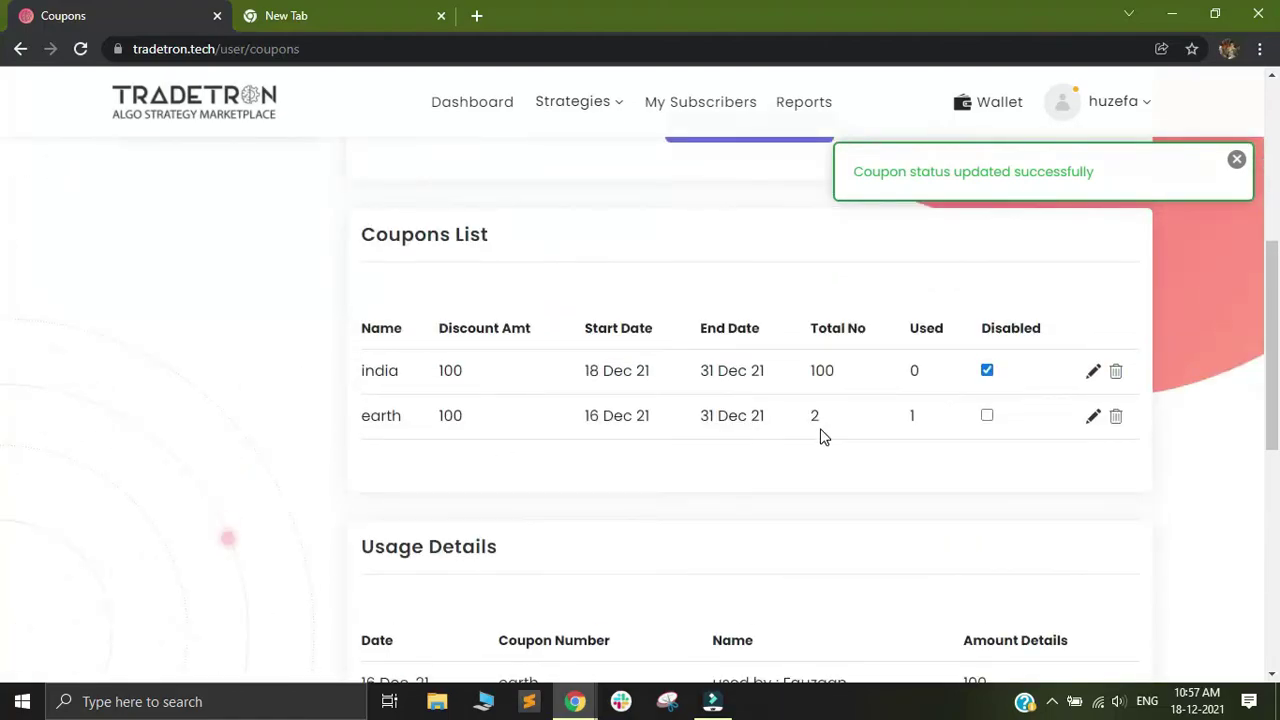
{"action": "scroll", "coordinate": [820, 437], "scroll_direction": "down", "scroll_amount": 2}
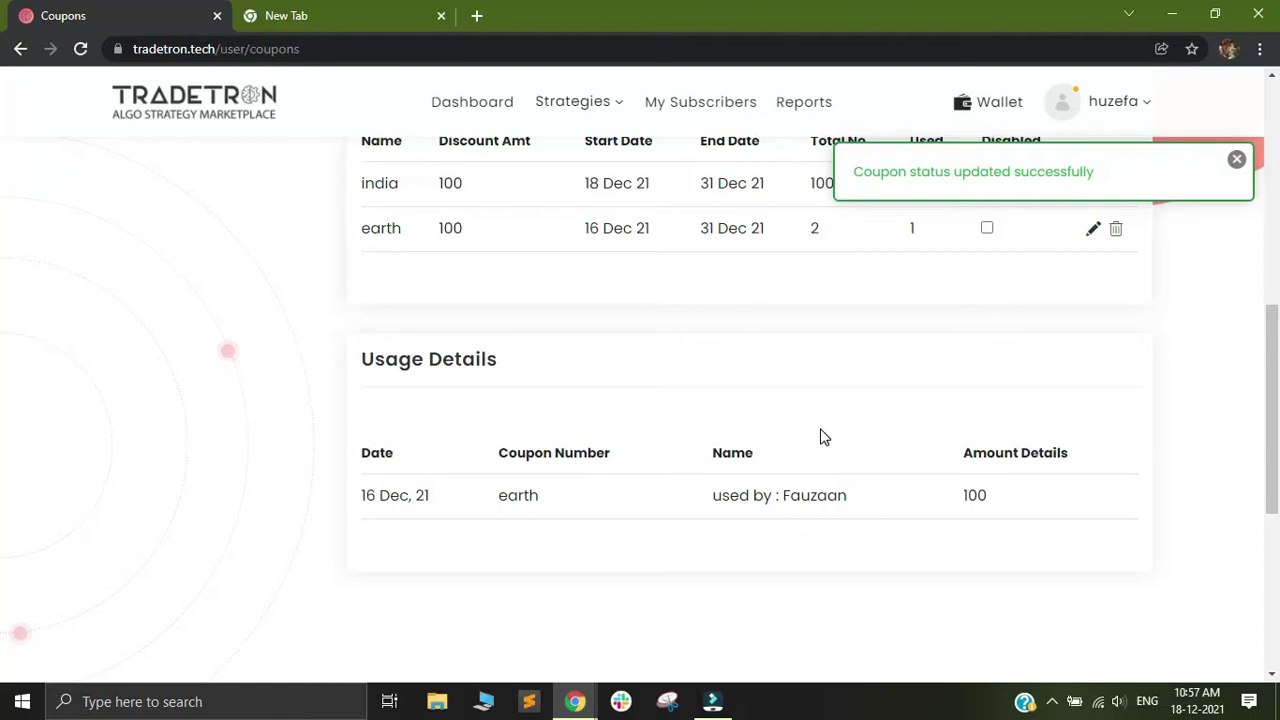
{"action": "scroll", "coordinate": [822, 437], "scroll_direction": "up", "scroll_amount": 2}
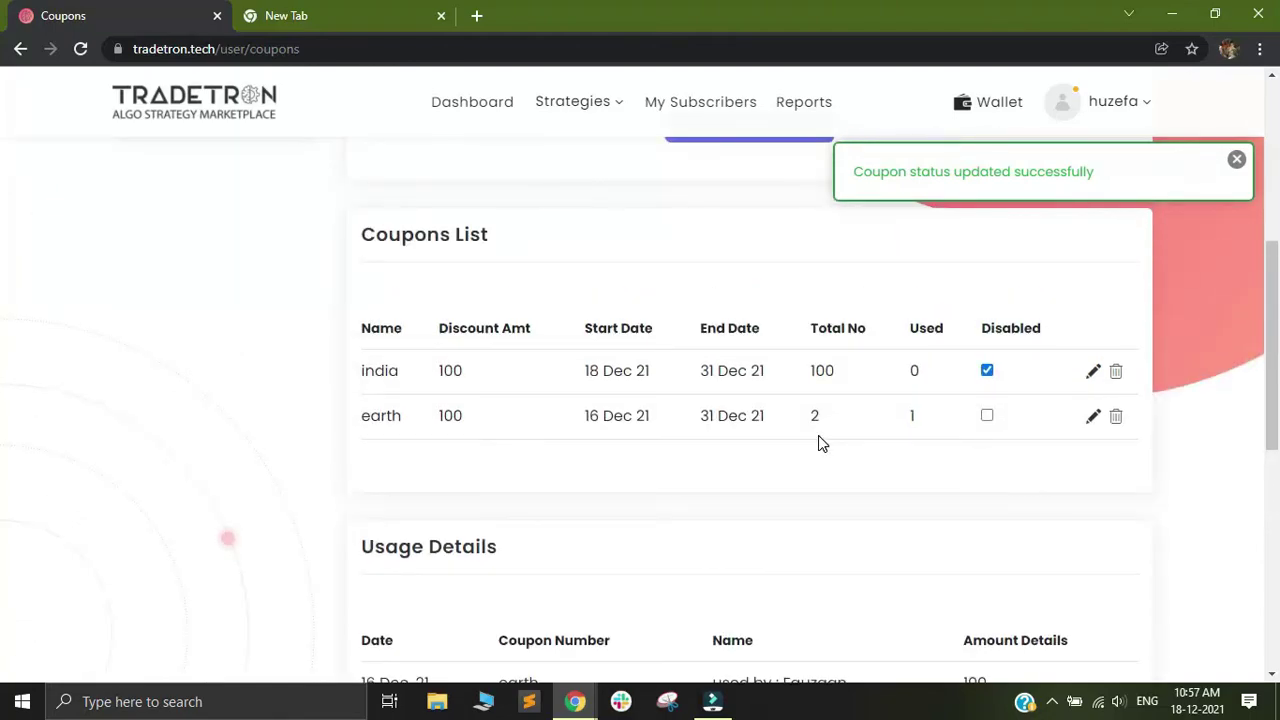
{"action": "scroll", "coordinate": [818, 437], "scroll_direction": "up", "scroll_amount": 4}
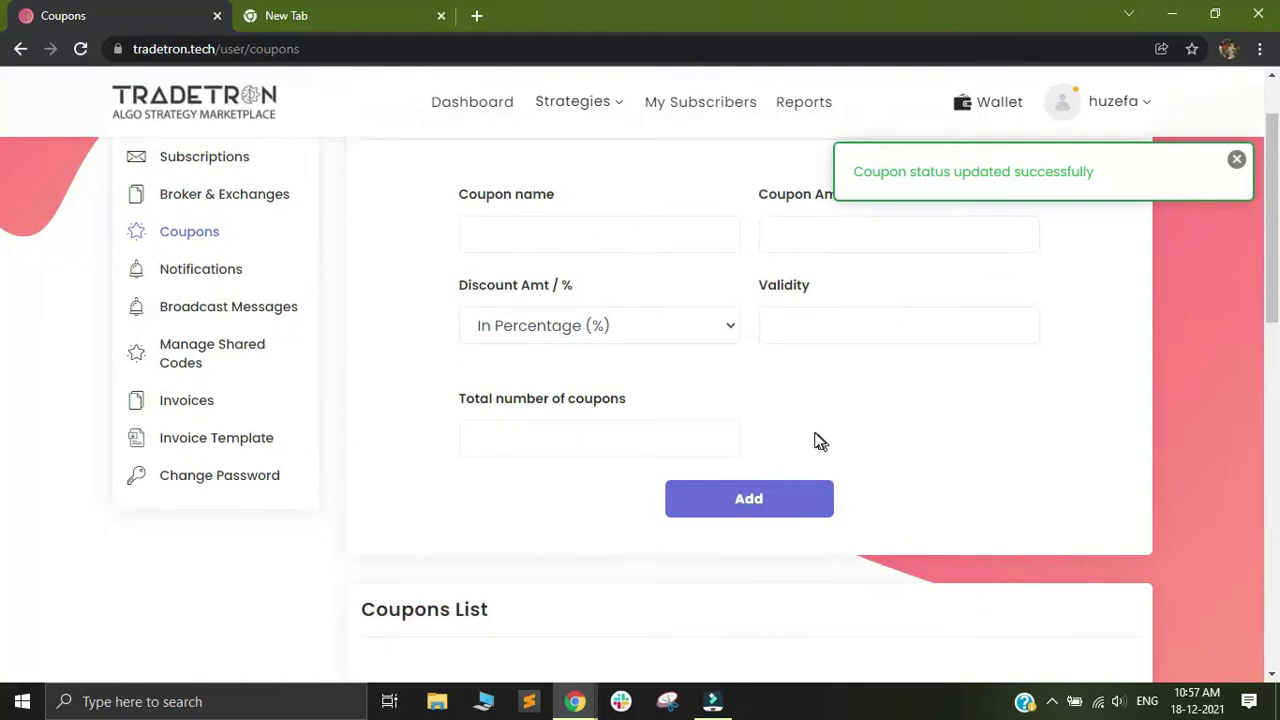
{"action": "scroll", "coordinate": [818, 435], "scroll_direction": "up", "scroll_amount": 1}
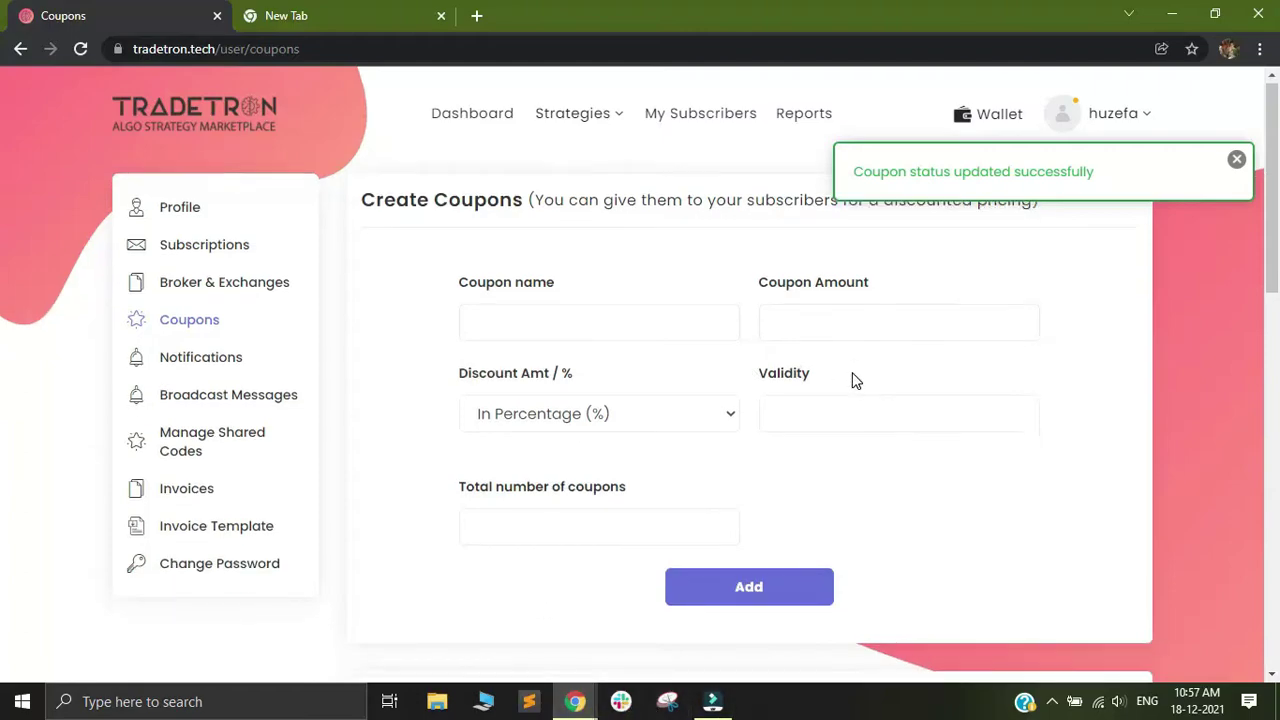
{"action": "scroll", "coordinate": [609, 397], "scroll_direction": "down", "scroll_amount": 1}
{"action": "scroll", "coordinate": [699, 400], "scroll_direction": "down", "scroll_amount": 2}
{"action": "scroll", "coordinate": [699, 400], "scroll_direction": "down", "scroll_amount": 2}
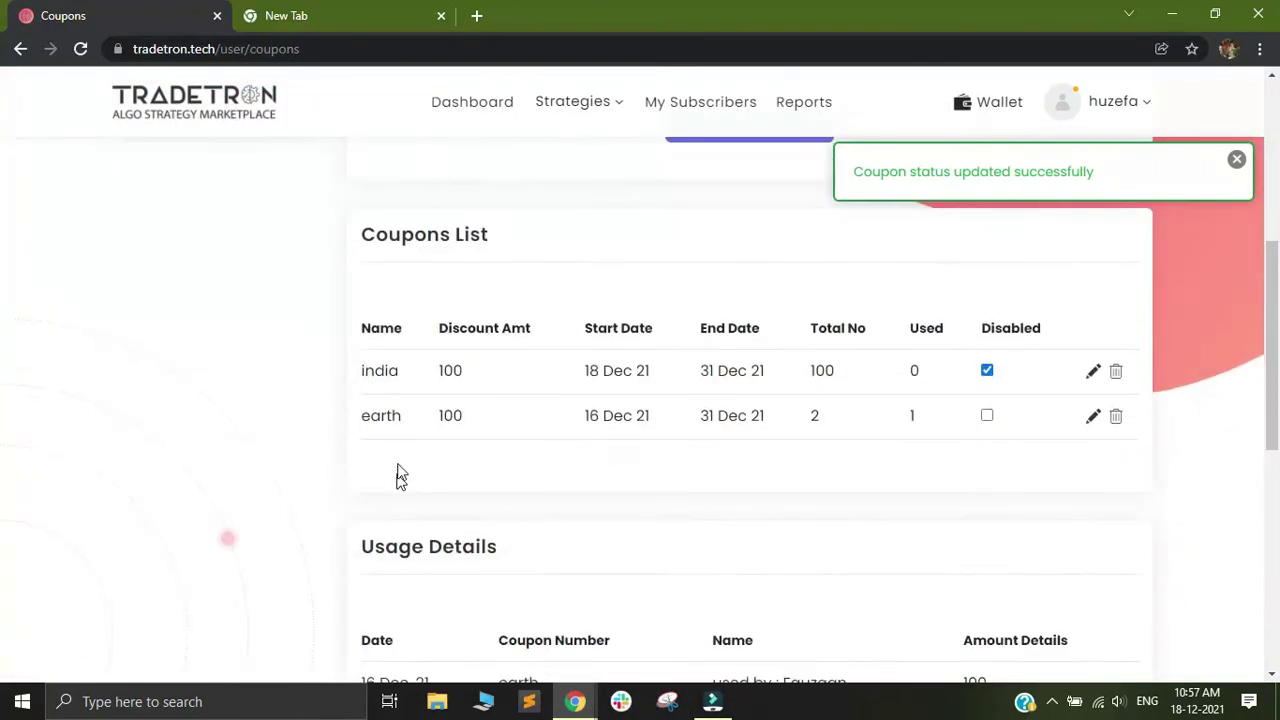
{"action": "left_click_drag", "start_coordinate": [358, 425], "coordinate": [407, 425]}
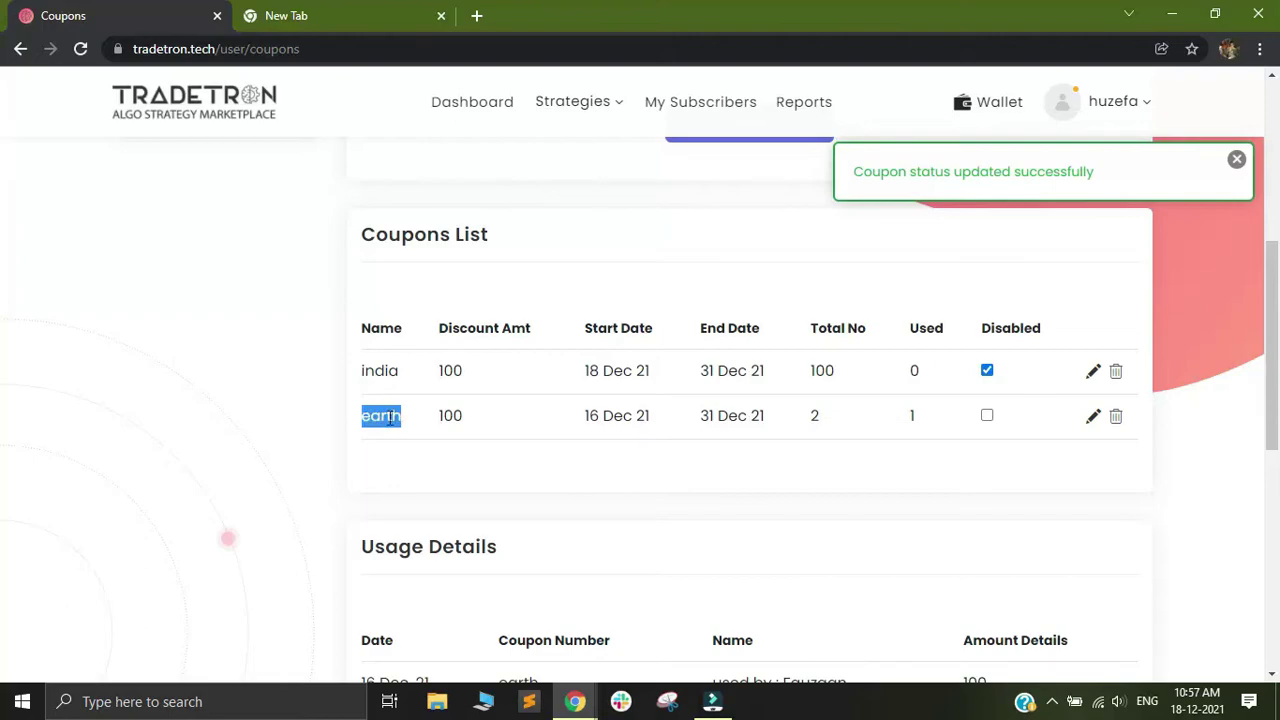
- Copy the coupon name 'earth' and switch to the subscriber's Marketplace window showing the ₹100 fee
{"action": "right_click", "coordinate": [408, 425]}
{"action": "left_click", "coordinate": [422, 433]}
{"action": "left_click", "coordinate": [575, 702]}
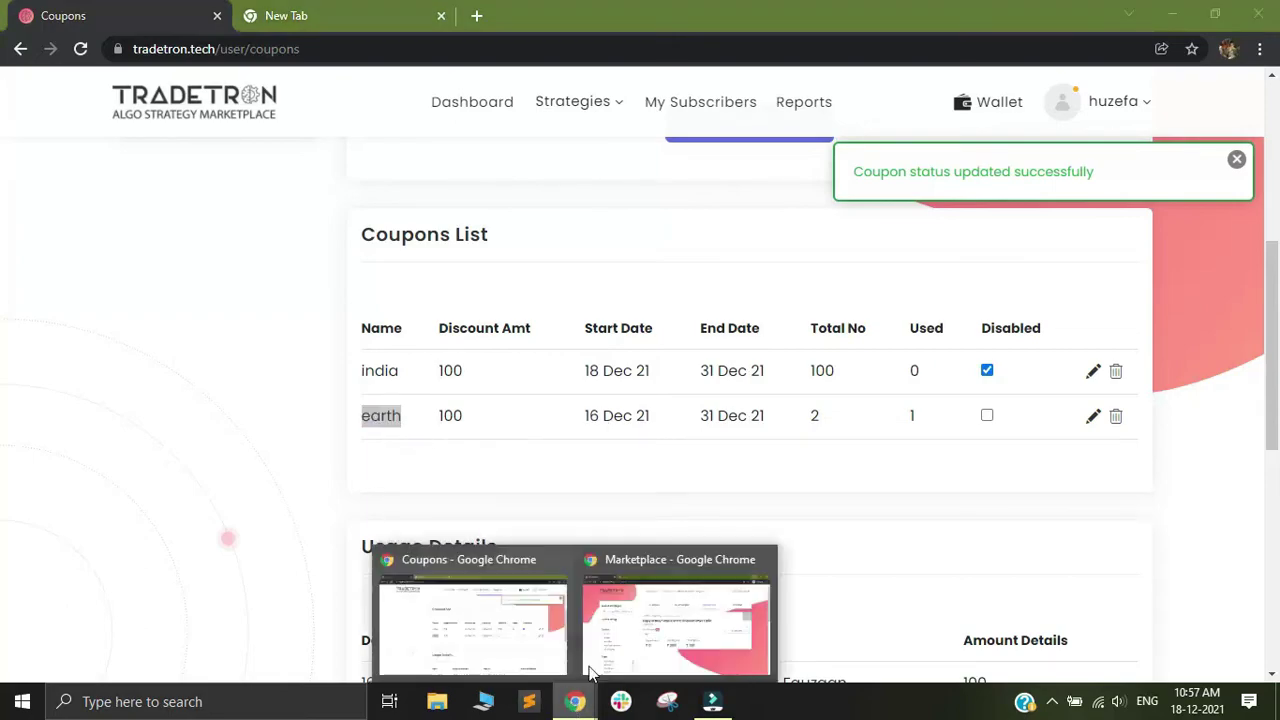
{"action": "left_click", "coordinate": [653, 625]}
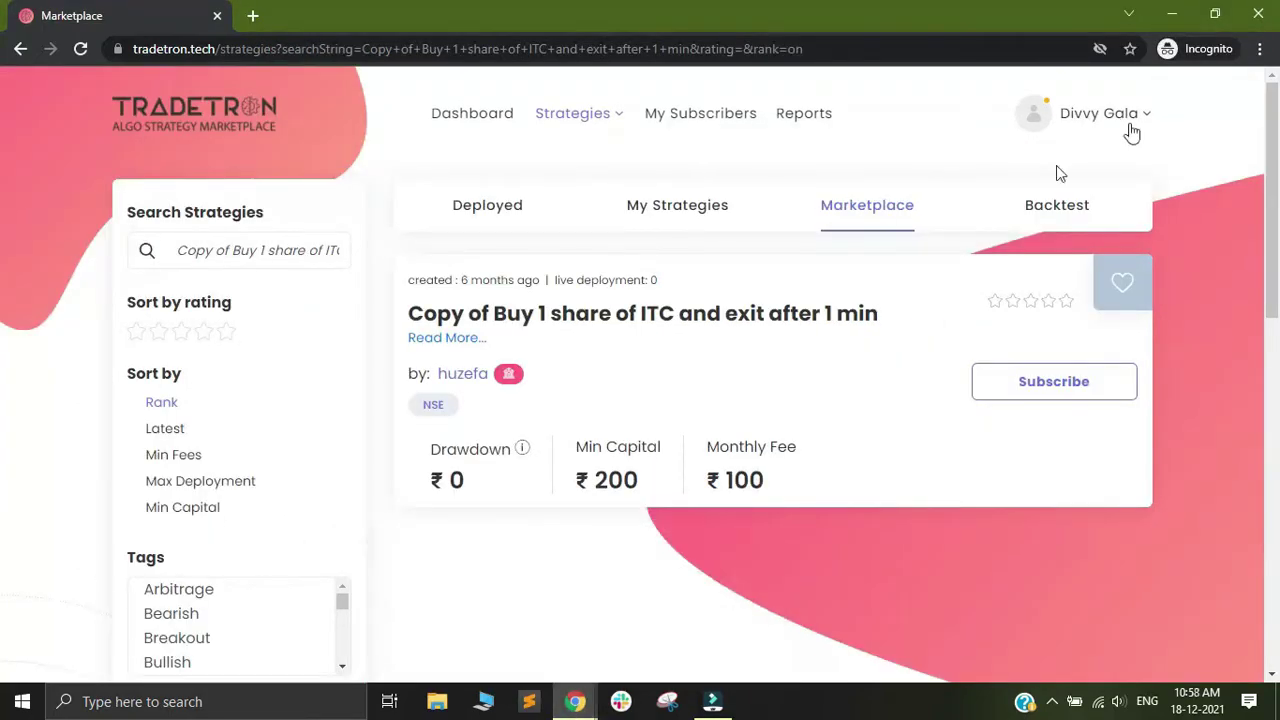
{"action": "left_click", "coordinate": [1095, 115]}
{"action": "left_click", "coordinate": [1143, 125]}
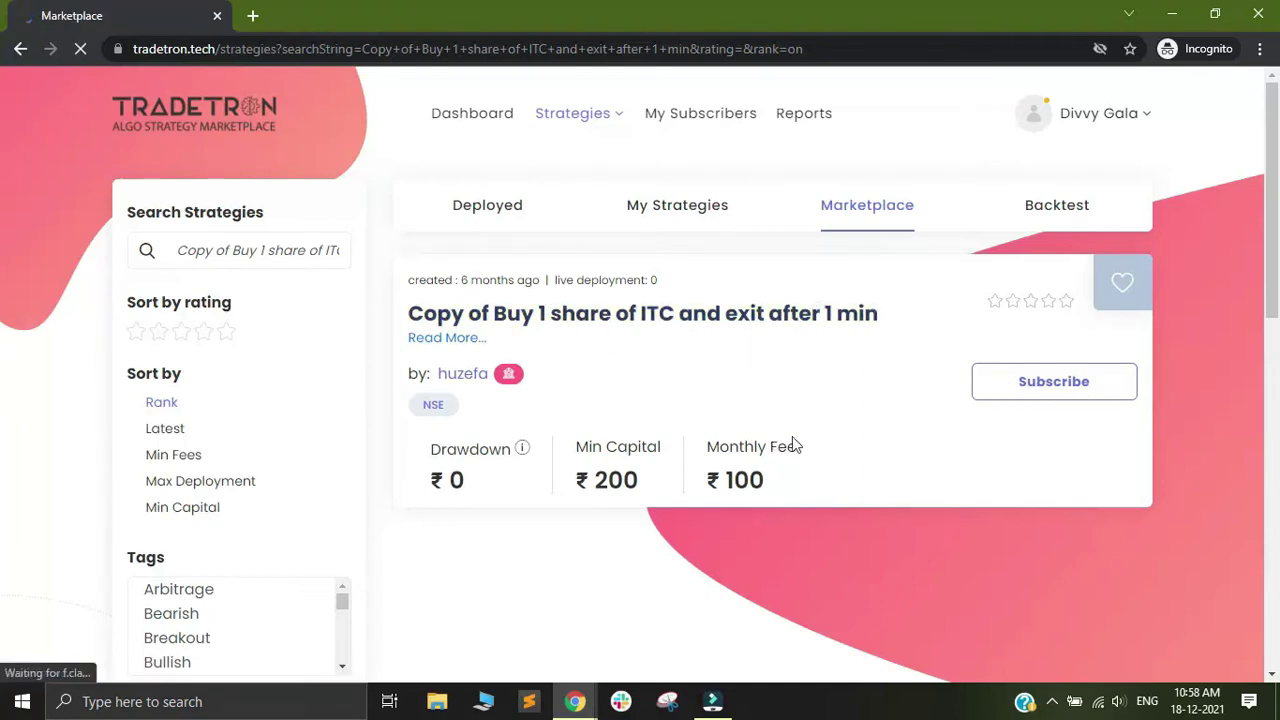
{"action": "left_click_drag", "start_coordinate": [746, 450], "coordinate": [766, 488]}
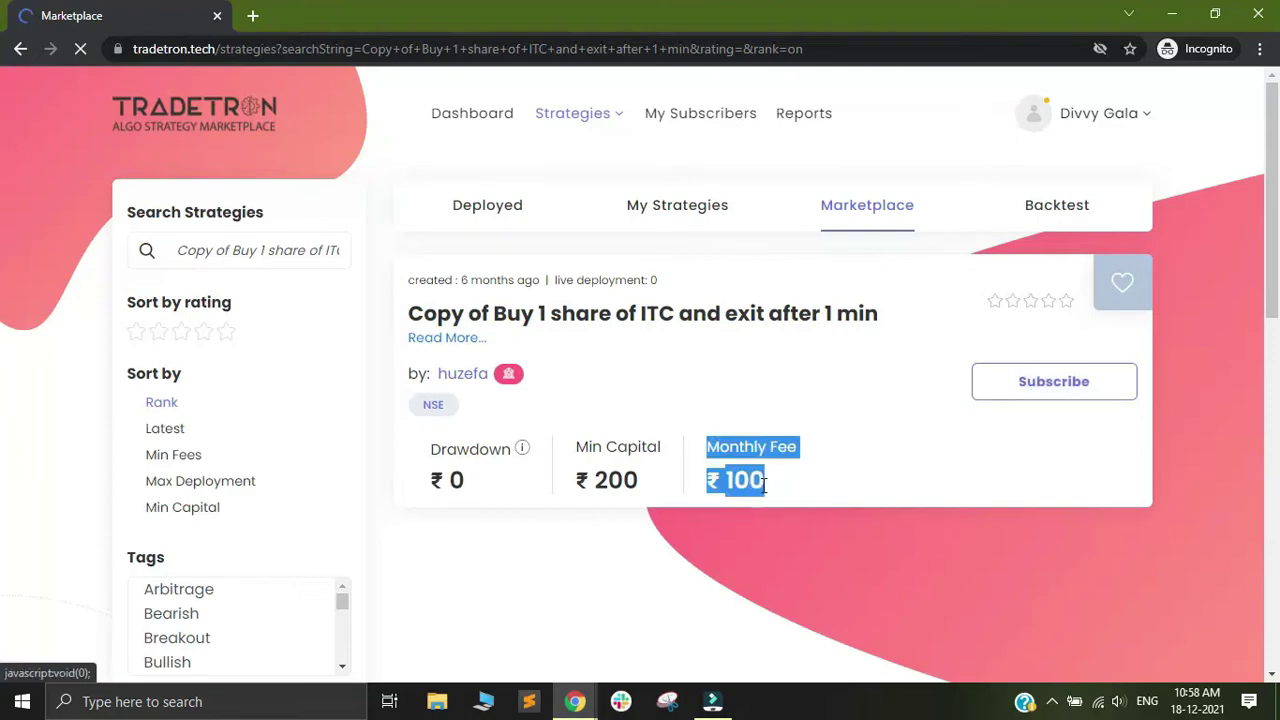
{"action": "left_click", "coordinate": [808, 484]}
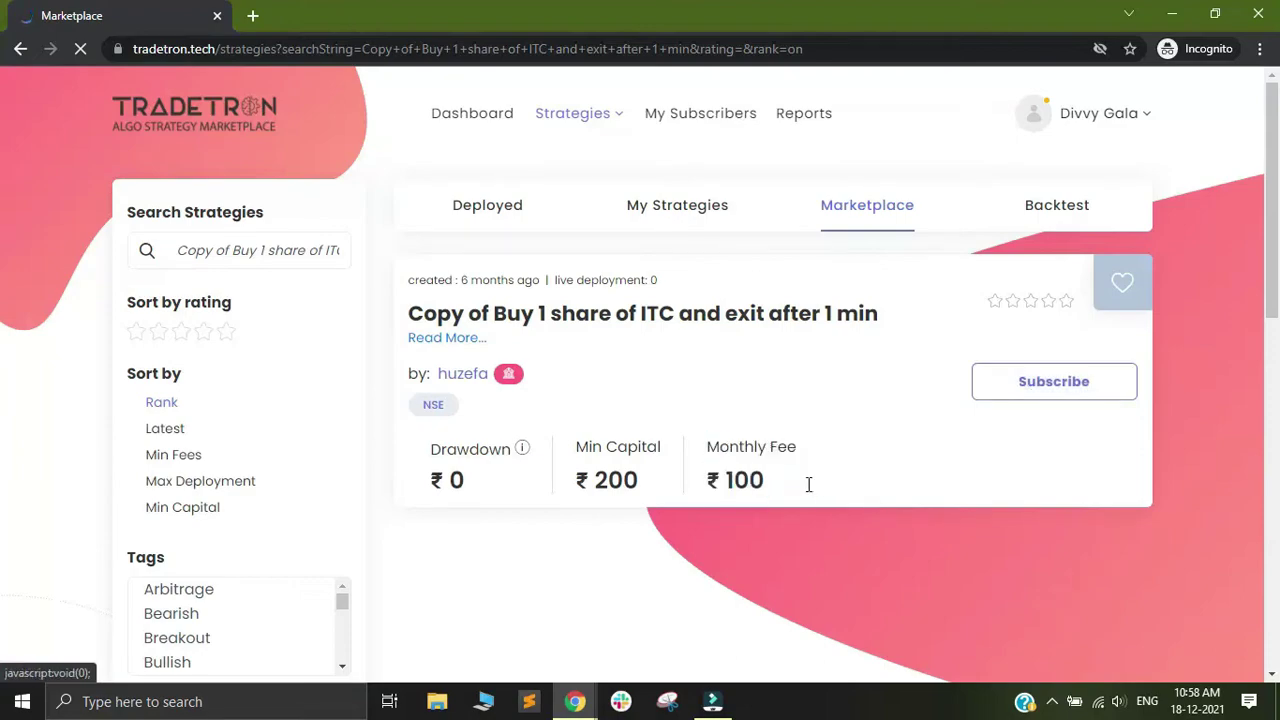
- Subscribe to the ITC strategy with coupon 'earth' applied, paying ₹0
{"action": "left_click", "coordinate": [1062, 390]}
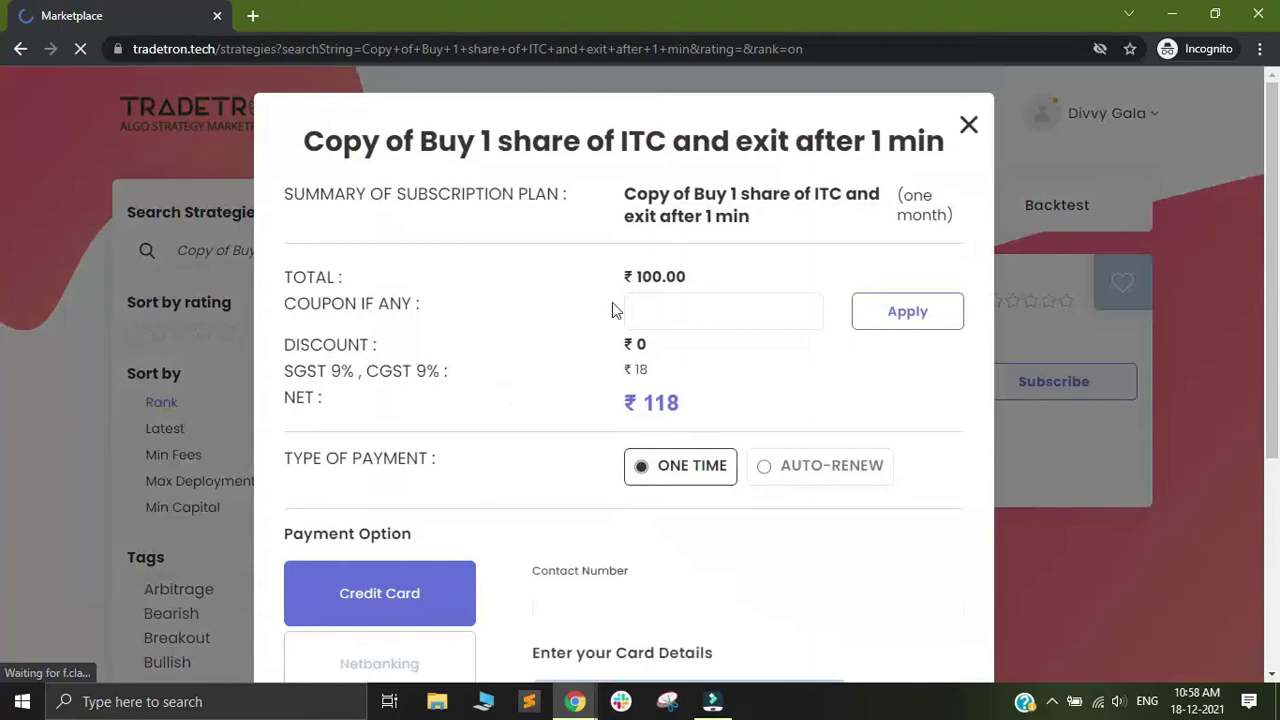
{"action": "left_click", "coordinate": [682, 314]}
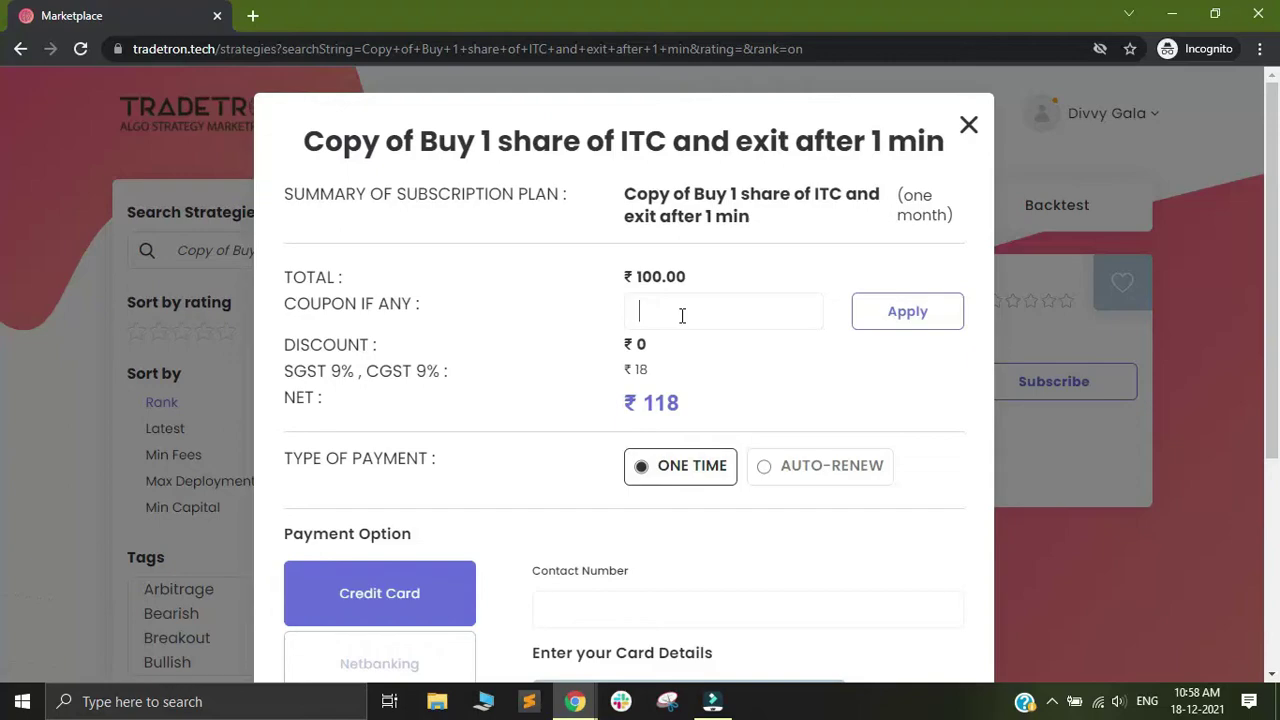
{"action": "type", "text": "earth"}
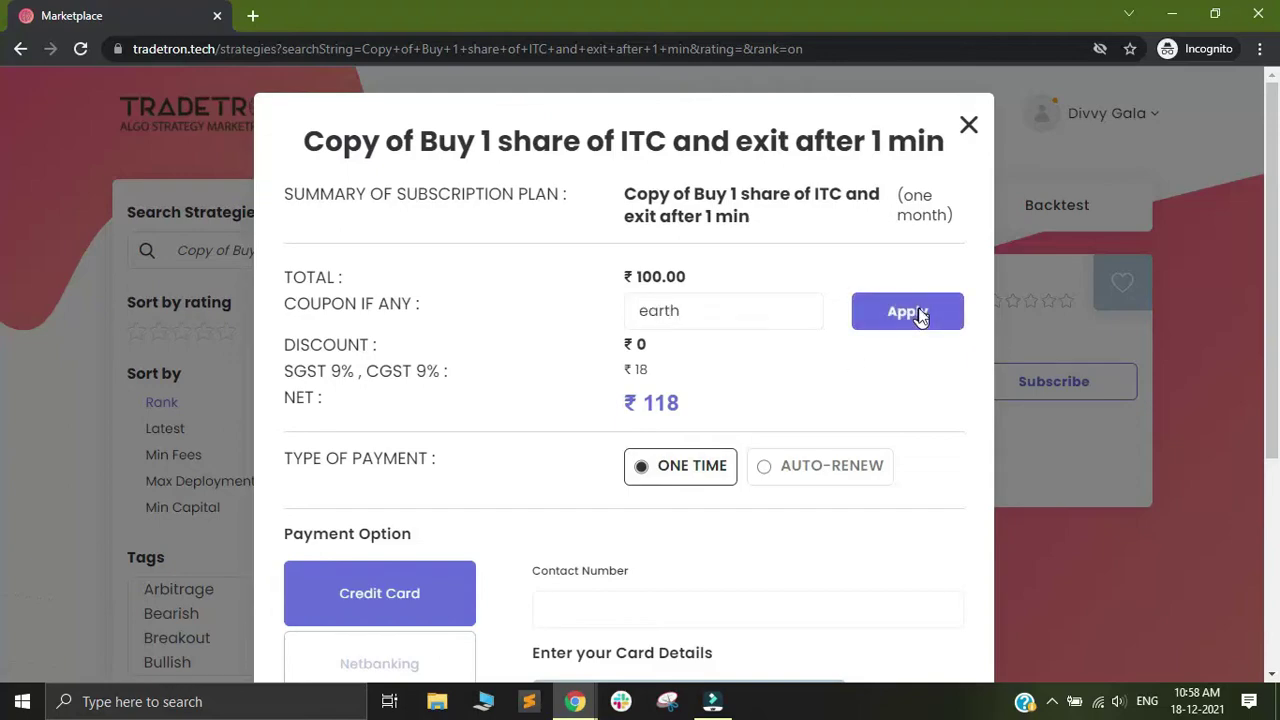
{"action": "left_click", "coordinate": [920, 315]}
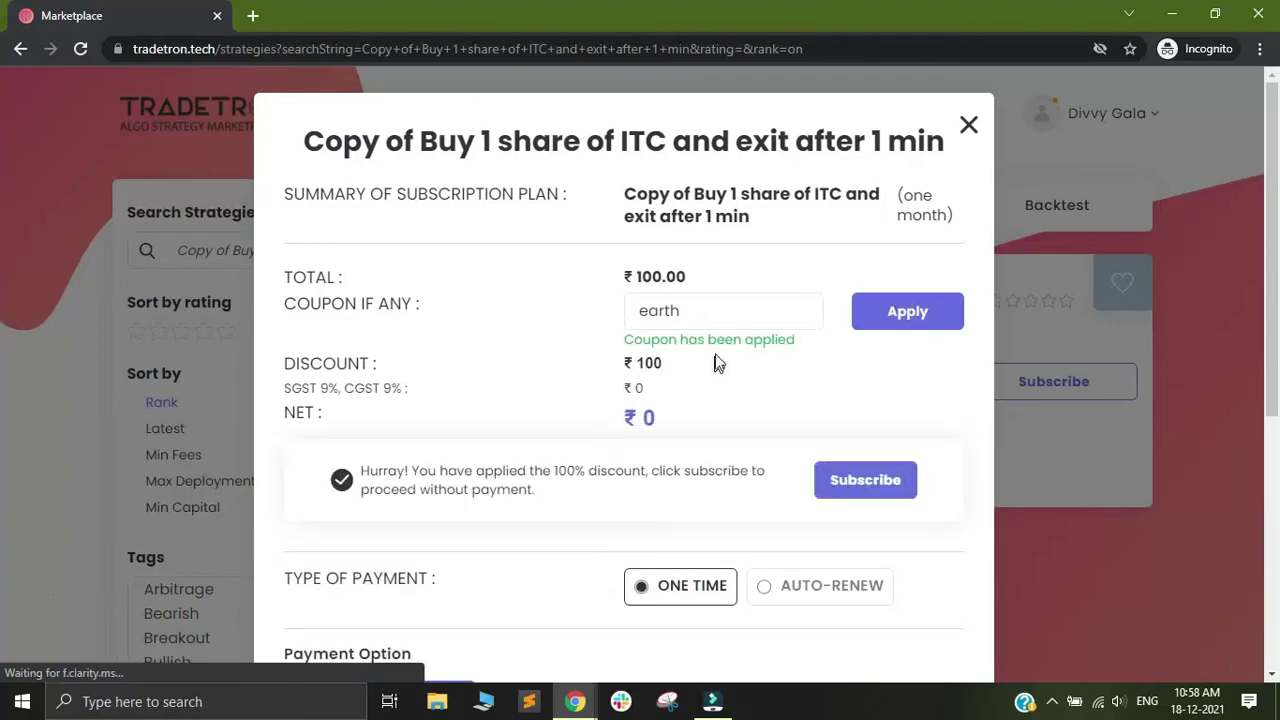
{"action": "scroll", "coordinate": [760, 470], "scroll_direction": "down", "scroll_amount": 3}
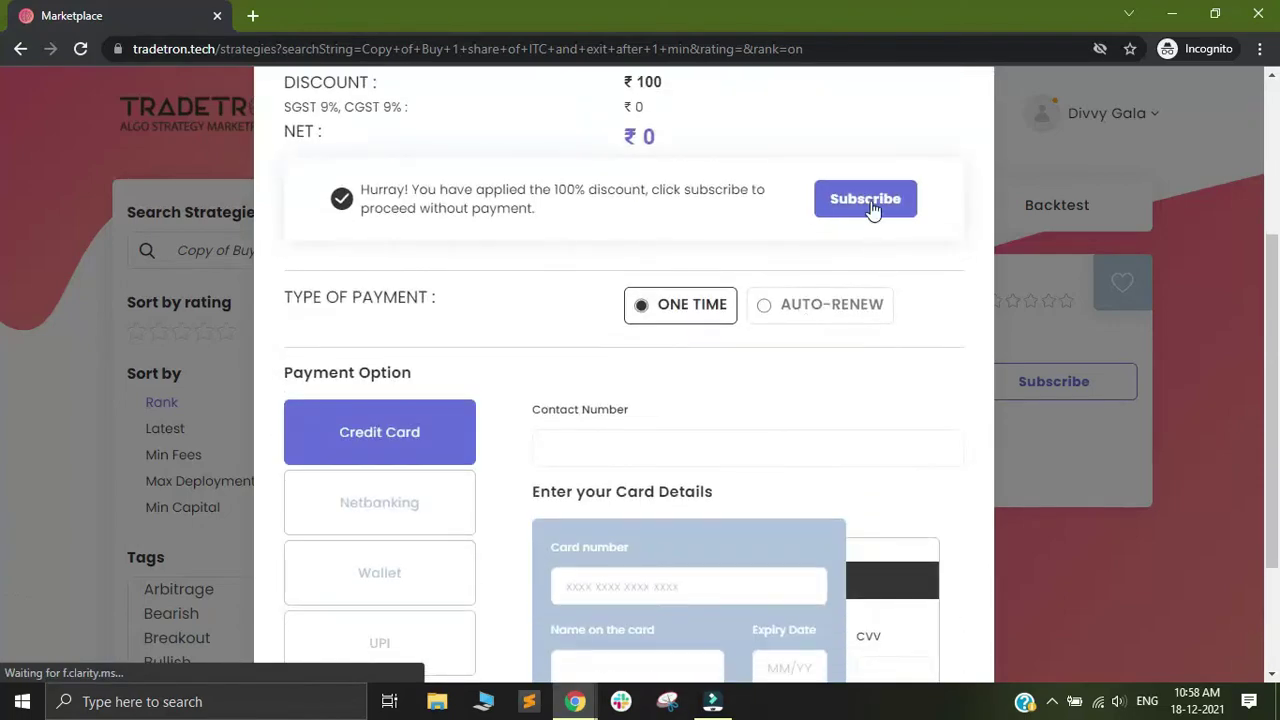
{"action": "left_click", "coordinate": [868, 200]}
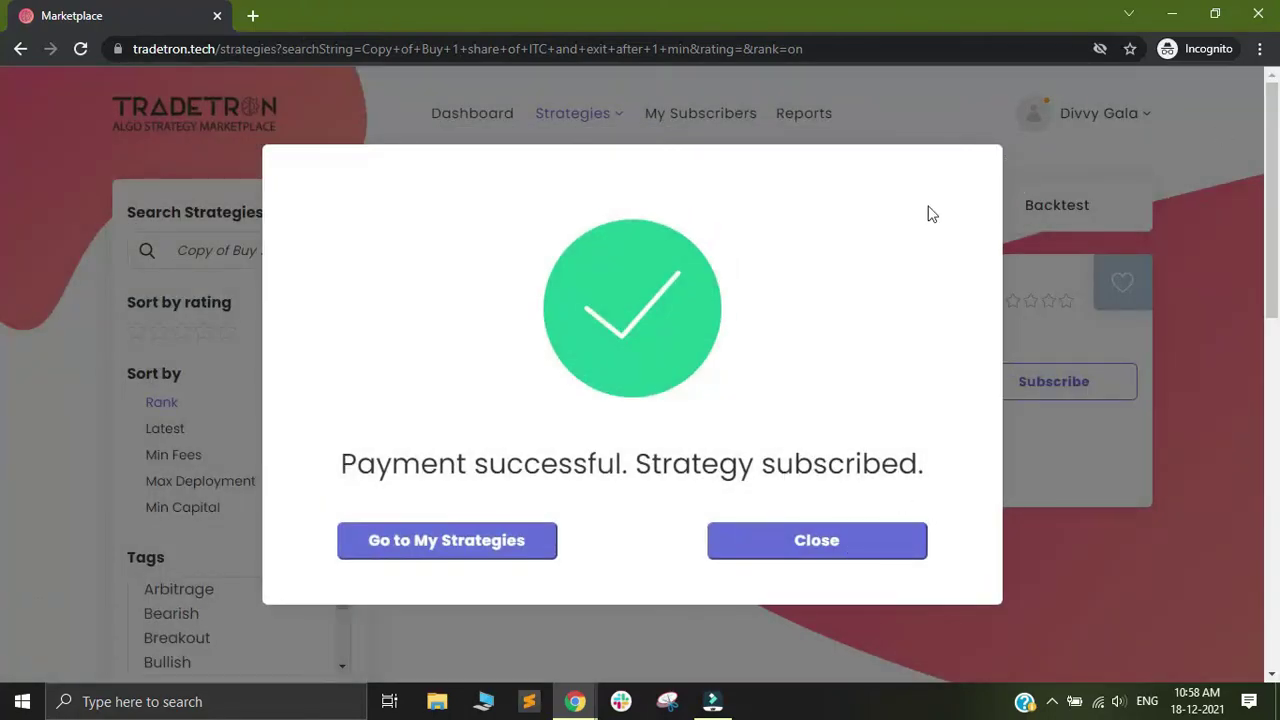
{"action": "left_click", "coordinate": [831, 556]}
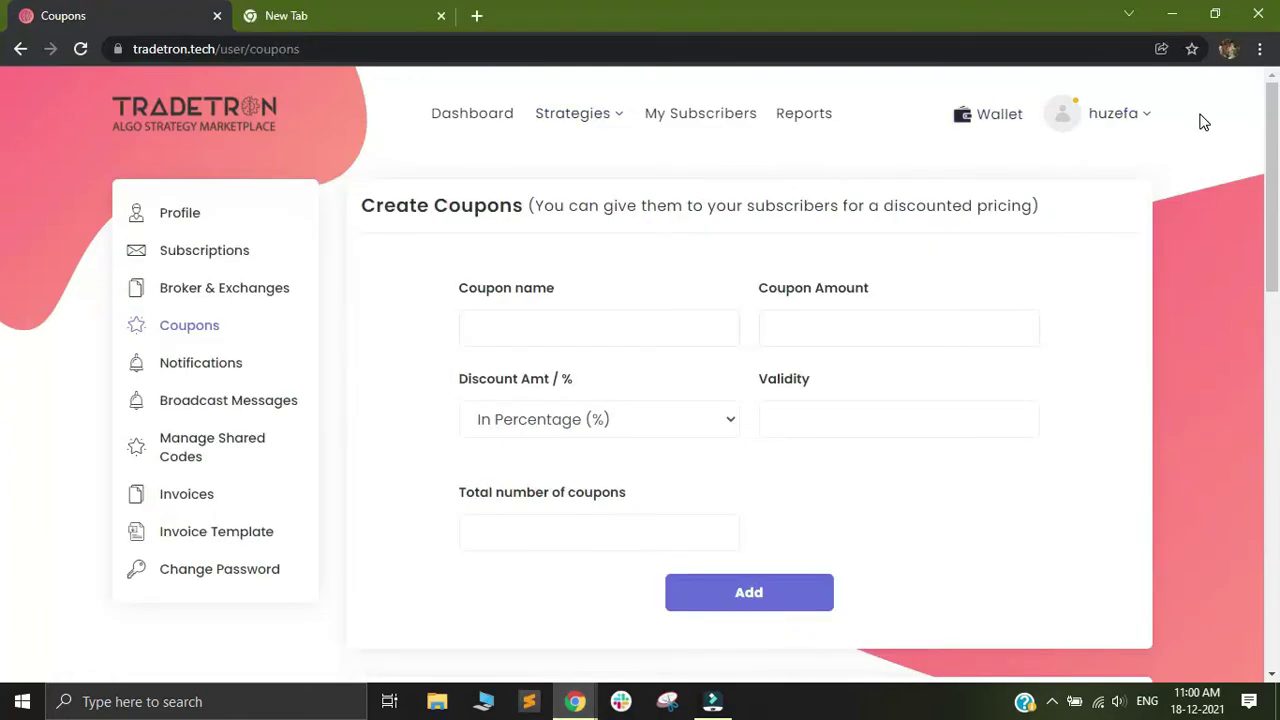
- Open Wallet > Convert to Coupon, showing the INR 1,000.00 balance
{"action": "left_click", "coordinate": [993, 120]}
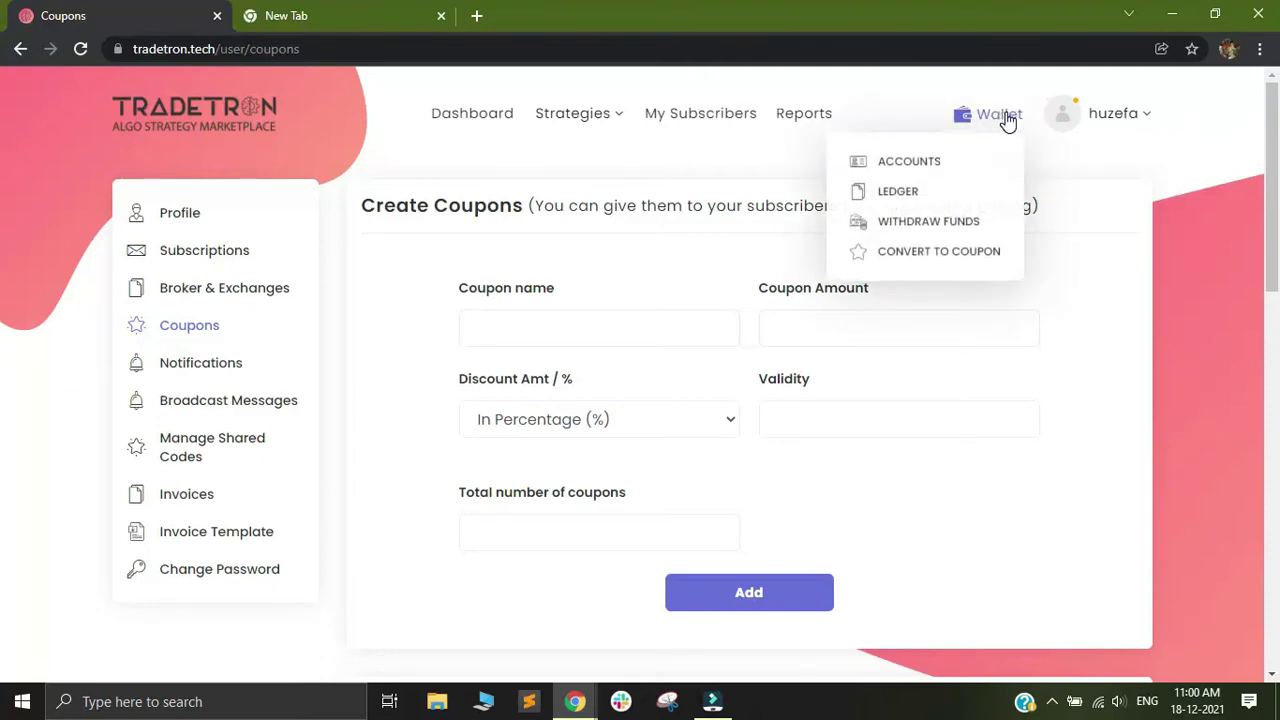
{"action": "left_click", "coordinate": [917, 258]}
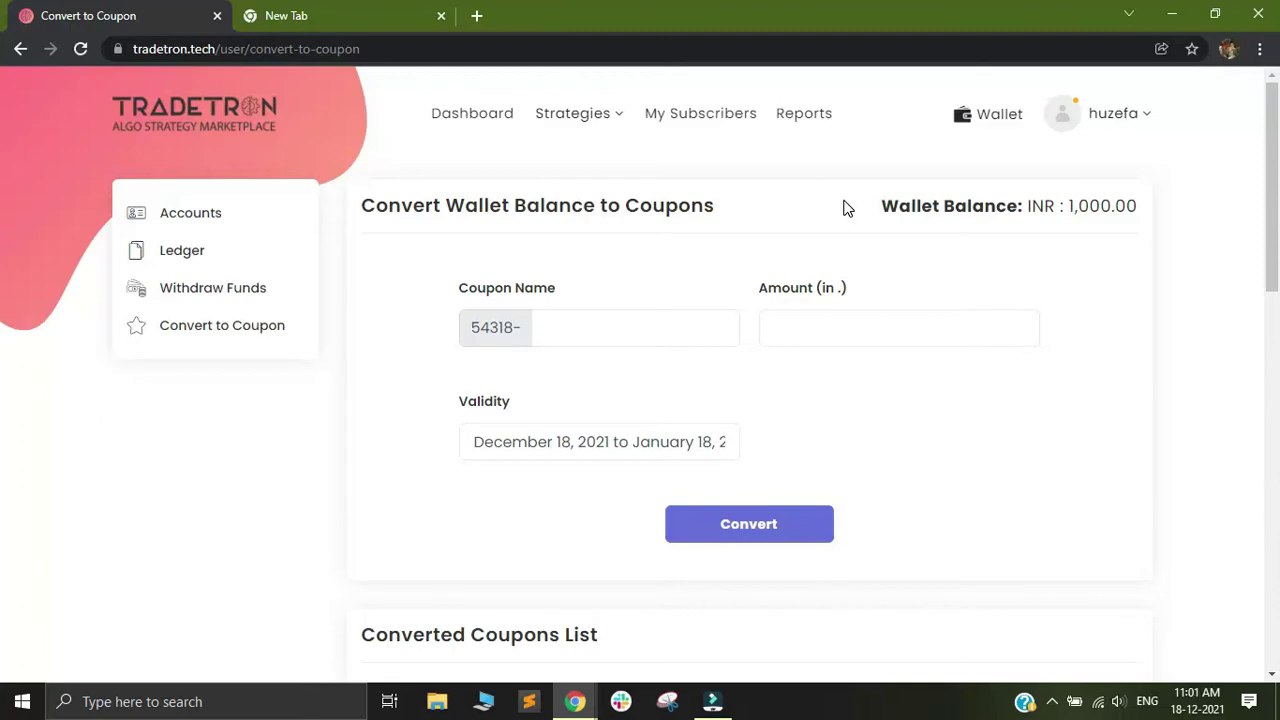
- Convert ₹500 of the ₹1,000 wallet balance into a coupon
{"action": "left_click", "coordinate": [557, 325]}
{"action": "left_click_drag", "start_coordinate": [936, 208], "coordinate": [1137, 207]}
{"action": "left_click", "coordinate": [1100, 226]}
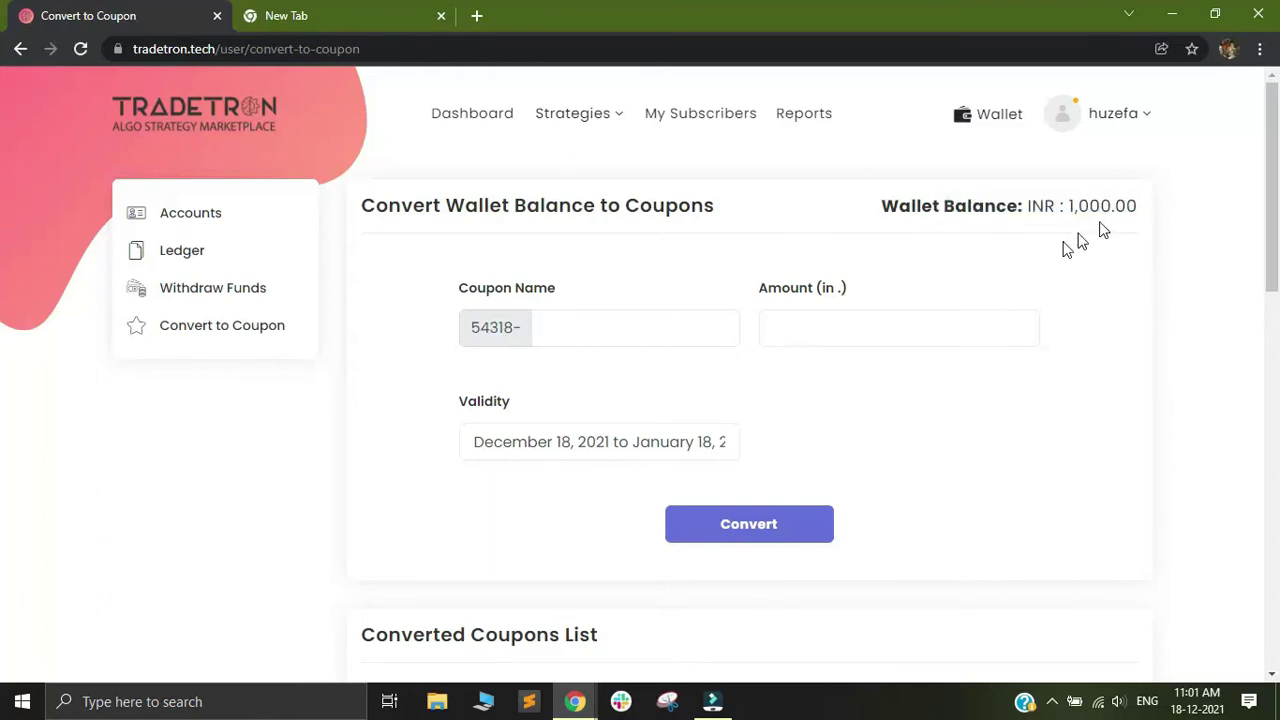
{"action": "left_click", "coordinate": [636, 341]}
{"action": "type", "text": "trade"}
{"action": "left_click", "coordinate": [782, 339]}
{"action": "scroll", "coordinate": [590, 456], "scroll_direction": "down", "scroll_amount": 1}
{"action": "scroll", "coordinate": [590, 456], "scroll_direction": "down", "scroll_amount": 1}
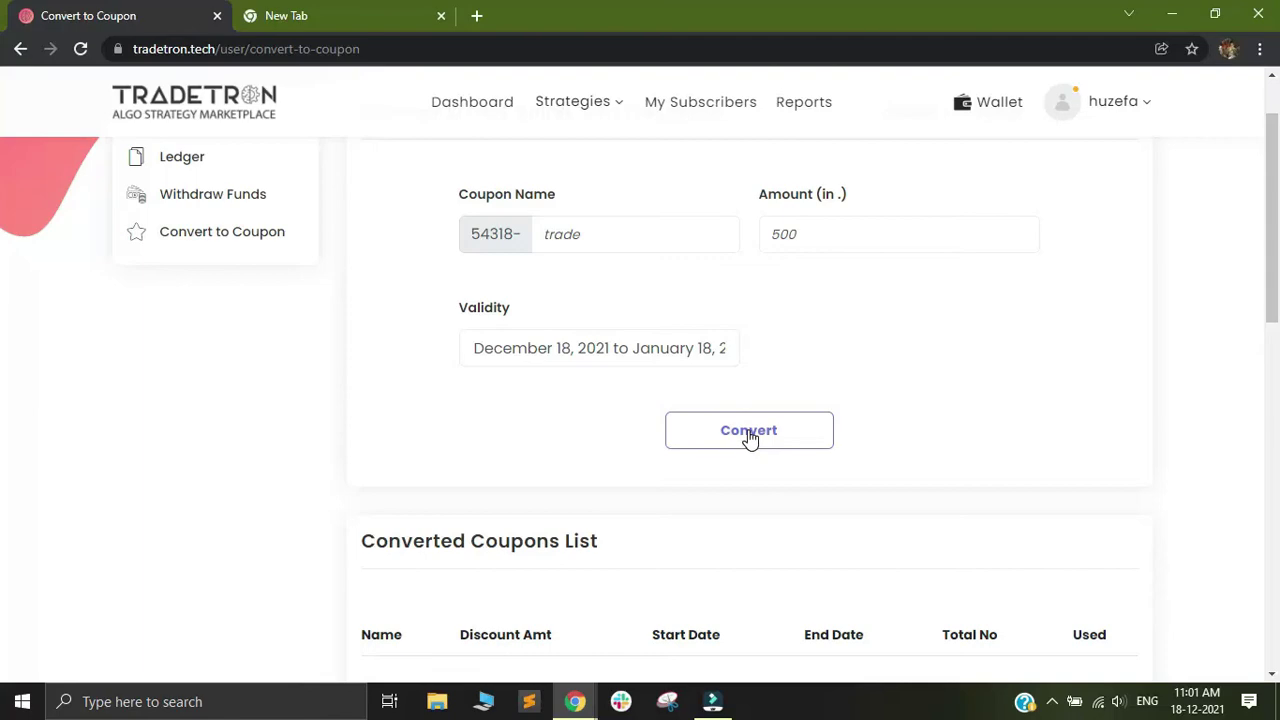
{"action": "left_click", "coordinate": [748, 436]}
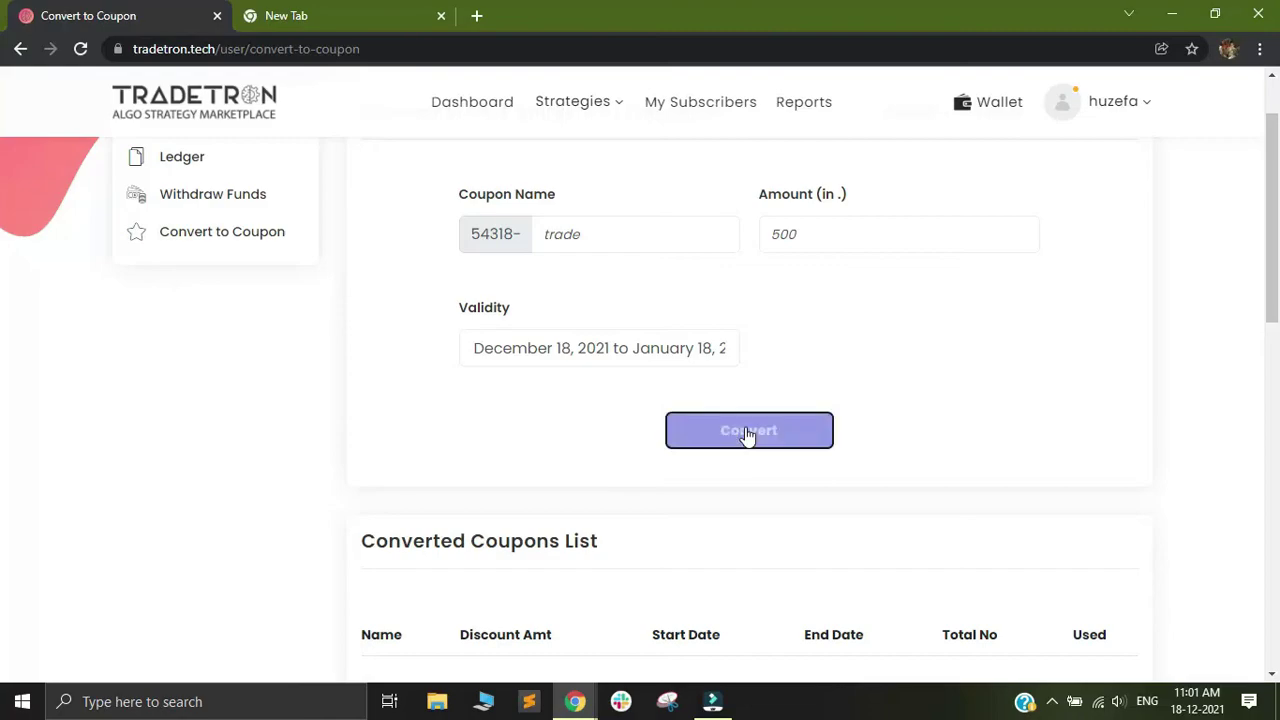
- Copy the new coupon name 54318-trade from the Converted Coupons List
{"action": "scroll", "coordinate": [750, 445], "scroll_direction": "down", "scroll_amount": 2}
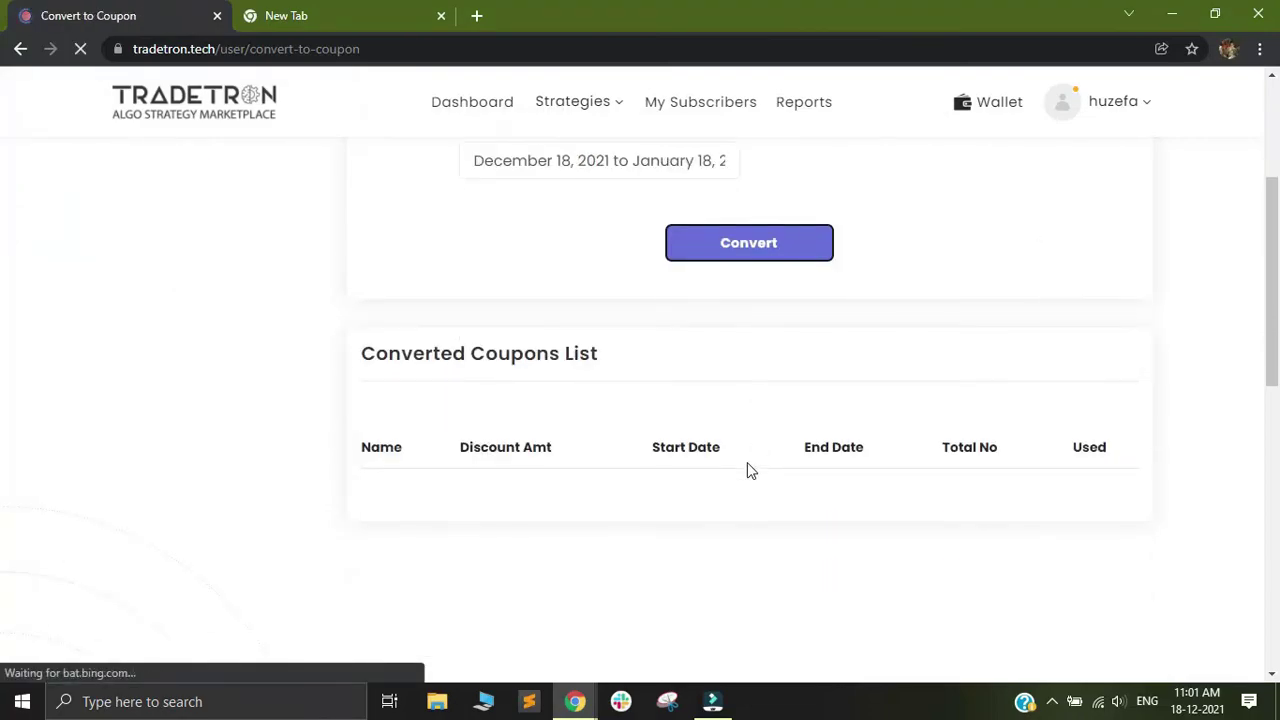
{"action": "scroll", "coordinate": [852, 350], "scroll_direction": "down", "scroll_amount": 2}
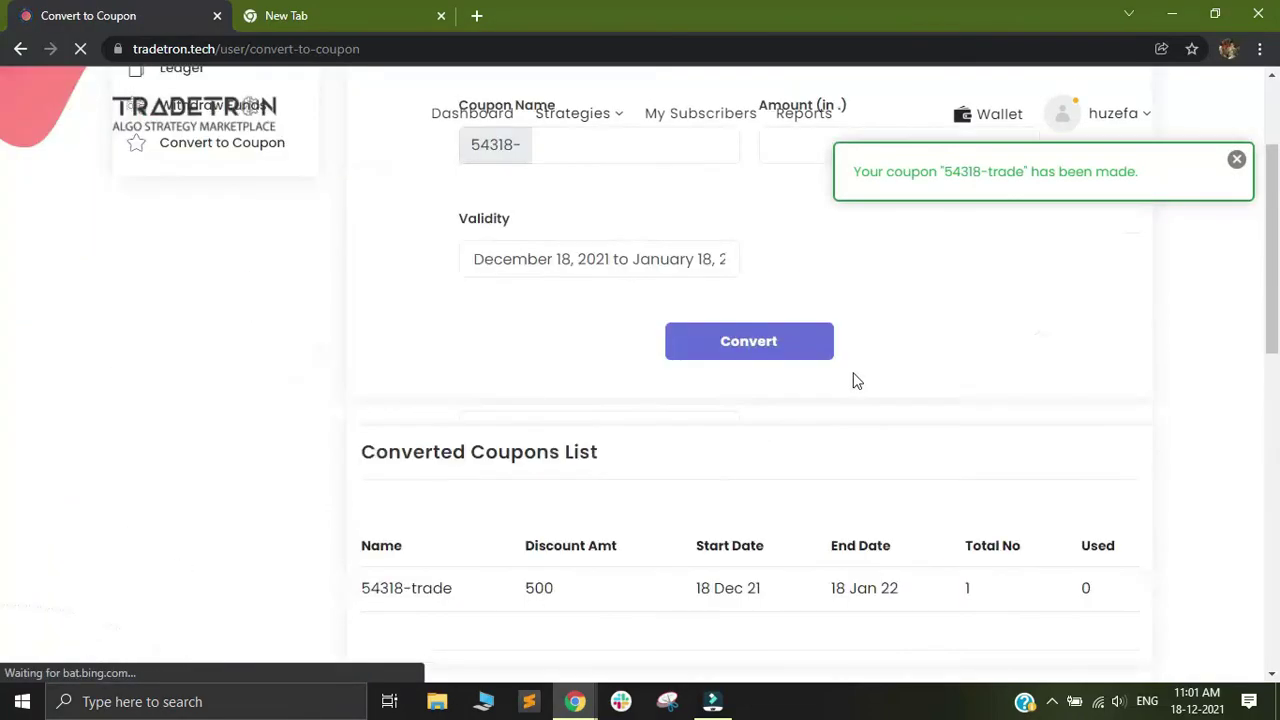
{"action": "scroll", "coordinate": [650, 415], "scroll_direction": "down", "scroll_amount": 2}
{"action": "left_click_drag", "start_coordinate": [474, 406], "coordinate": [329, 409]}
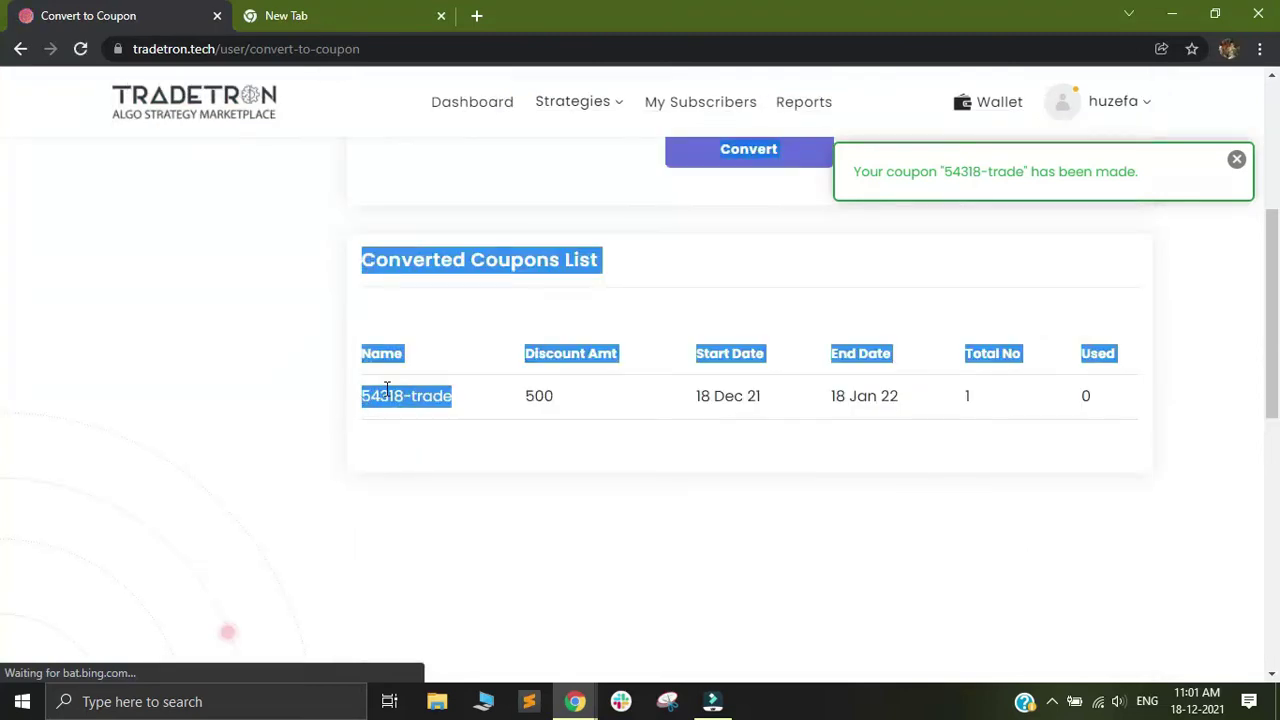
{"action": "left_click", "coordinate": [448, 398]}
{"action": "left_click_drag", "start_coordinate": [464, 398], "coordinate": [393, 403]}
{"action": "right_click", "coordinate": [434, 401]}
{"action": "left_click", "coordinate": [471, 414]}
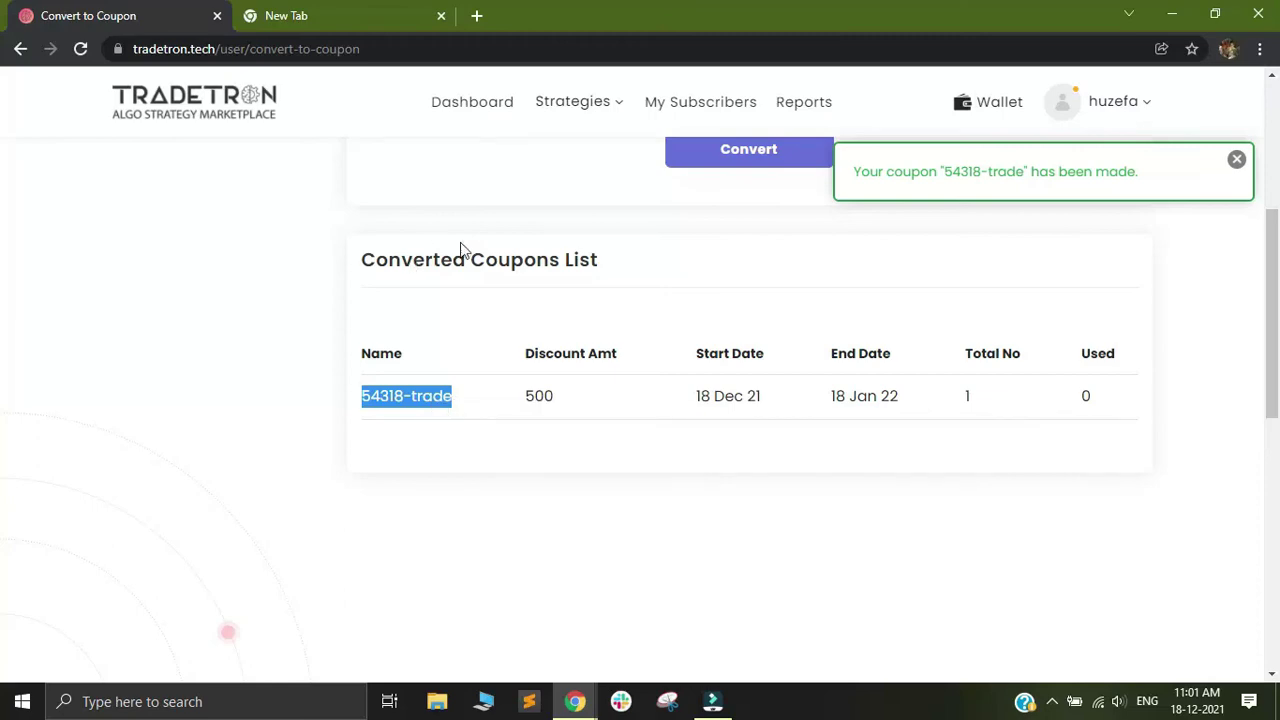
{"action": "left_click", "coordinate": [502, 636]}
{"action": "scroll", "coordinate": [502, 636], "scroll_direction": "up", "scroll_amount": 1}
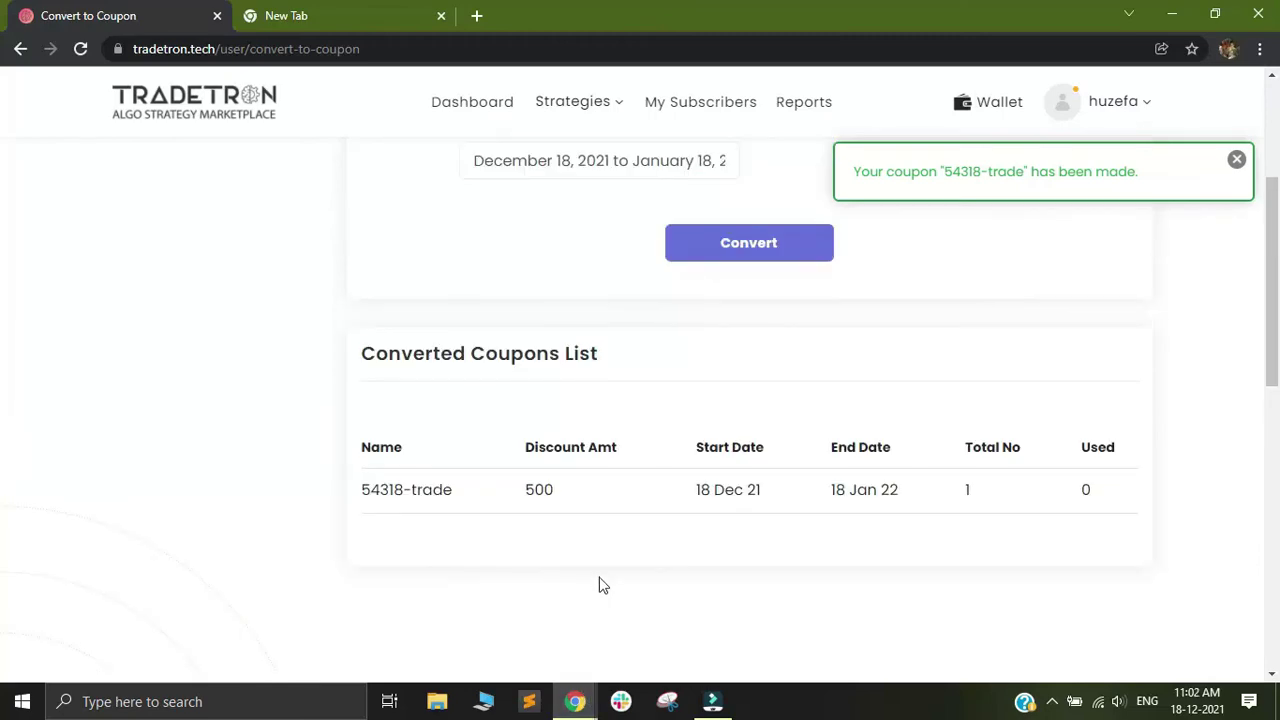
{"action": "mouse_move", "coordinate": [575, 701]}
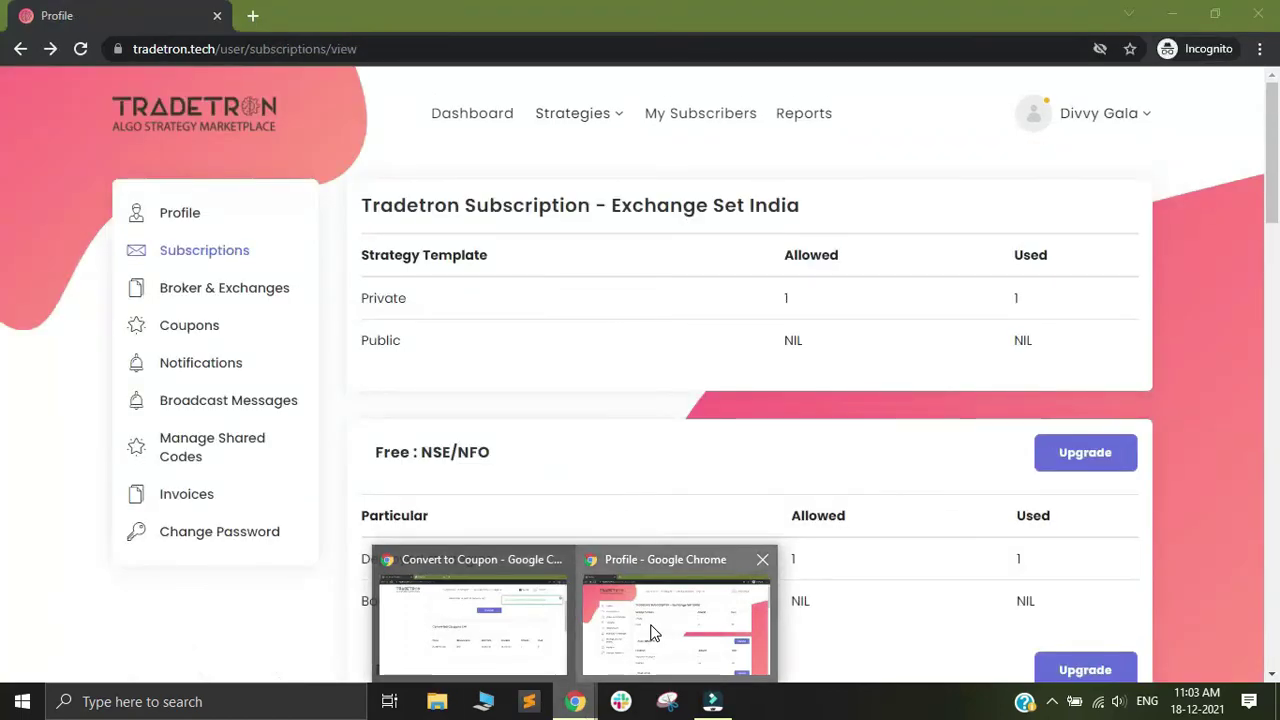
- Reload the subscriber's Subscriptions page and start upgrading the free NSE/NFO subscription
{"action": "left_click", "coordinate": [650, 632]}
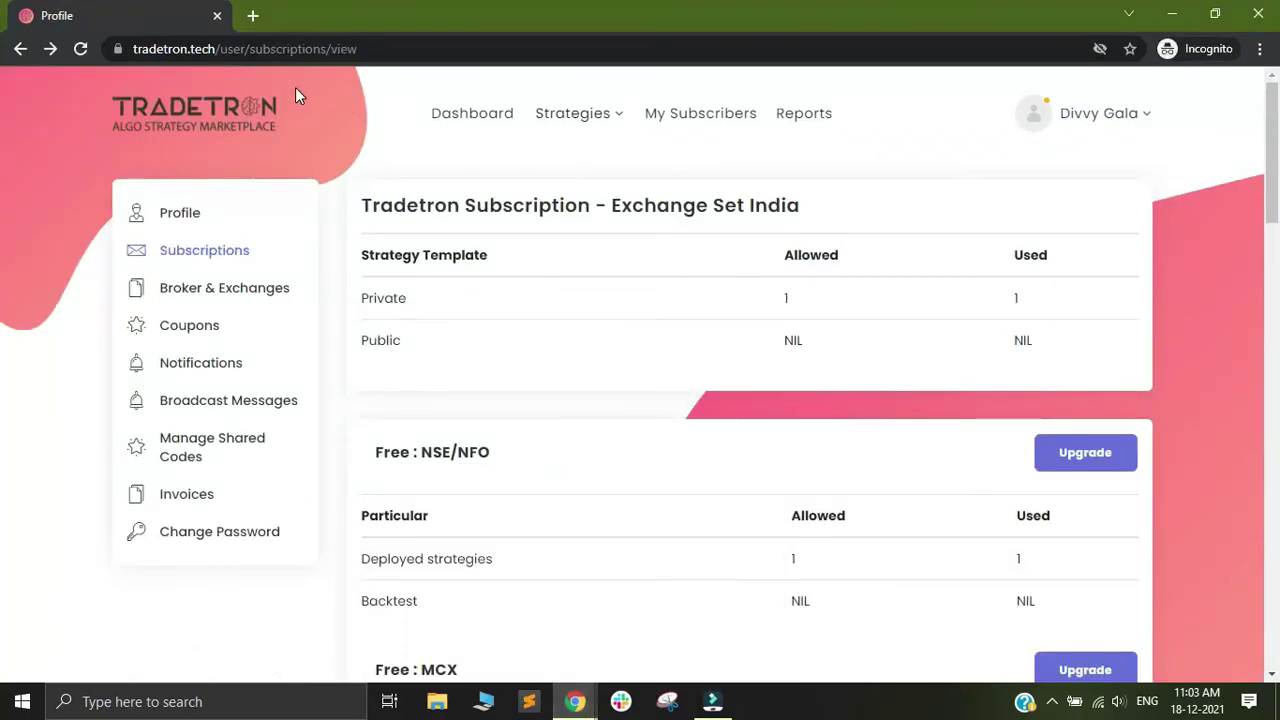
{"action": "left_click", "coordinate": [411, 47]}
{"action": "key", "text": "Return"}
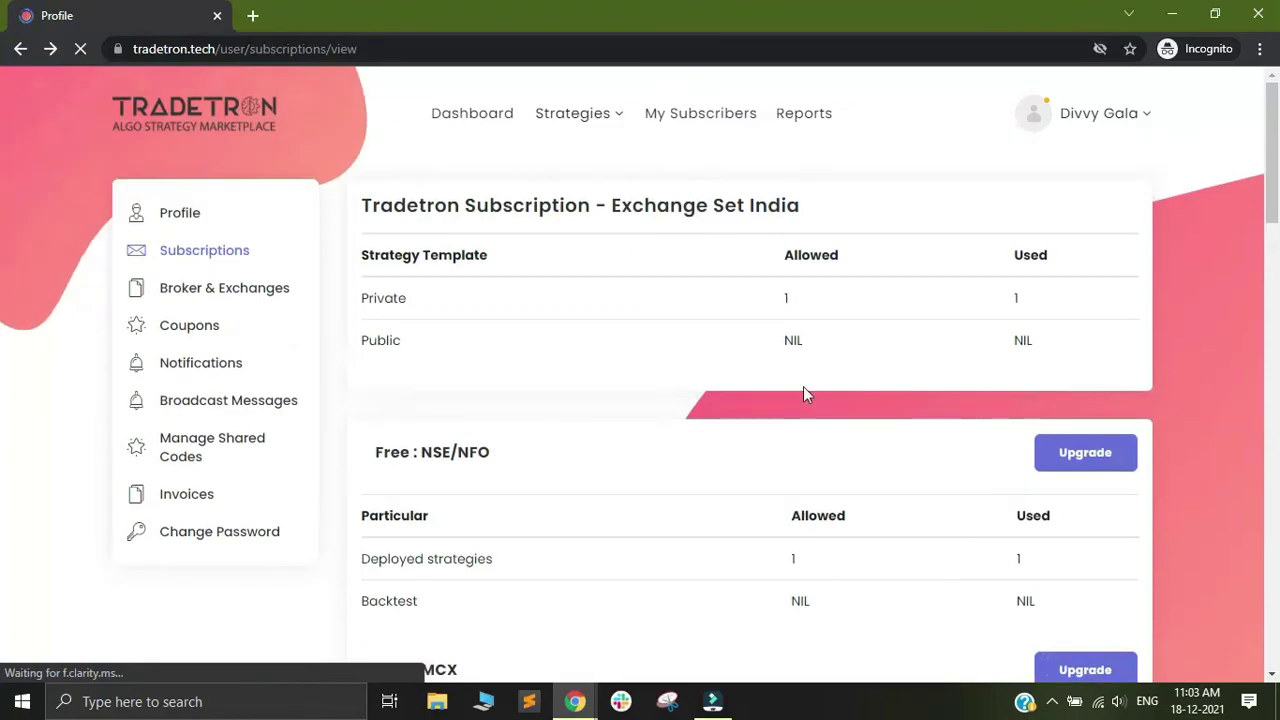
{"action": "scroll", "coordinate": [900, 350], "scroll_direction": "down", "scroll_amount": 2}
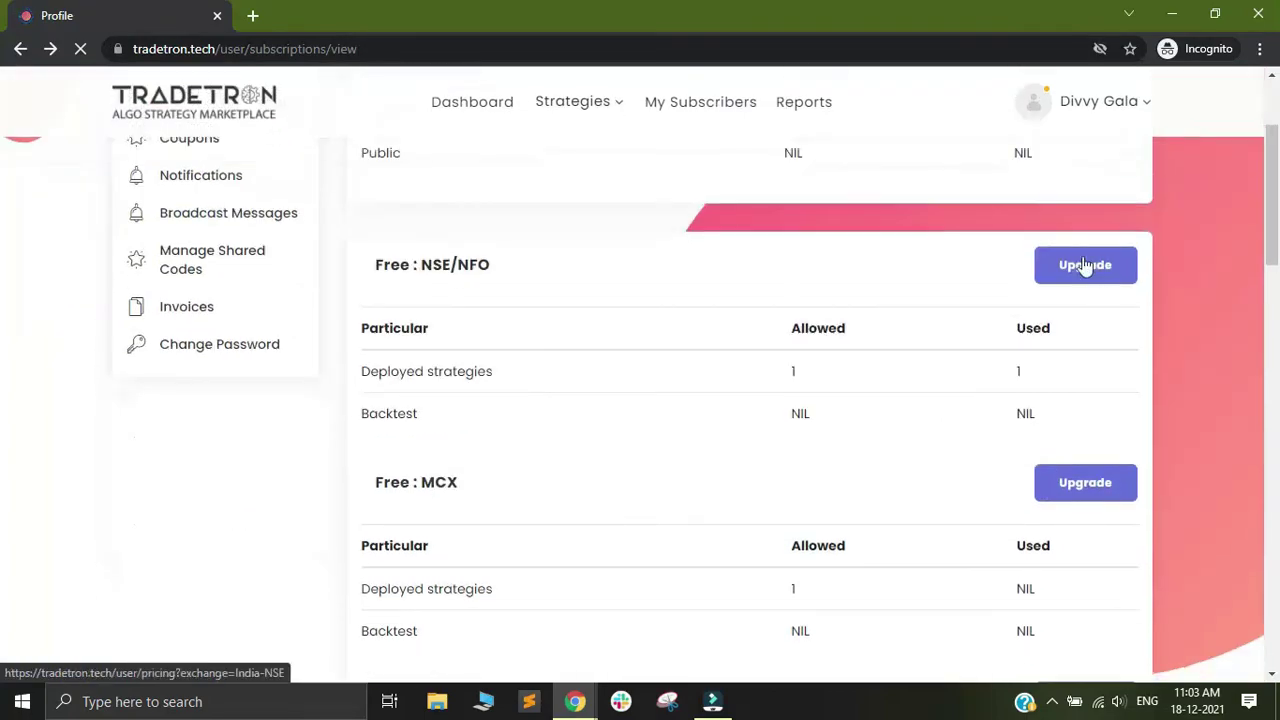
{"action": "left_click", "coordinate": [1085, 270]}
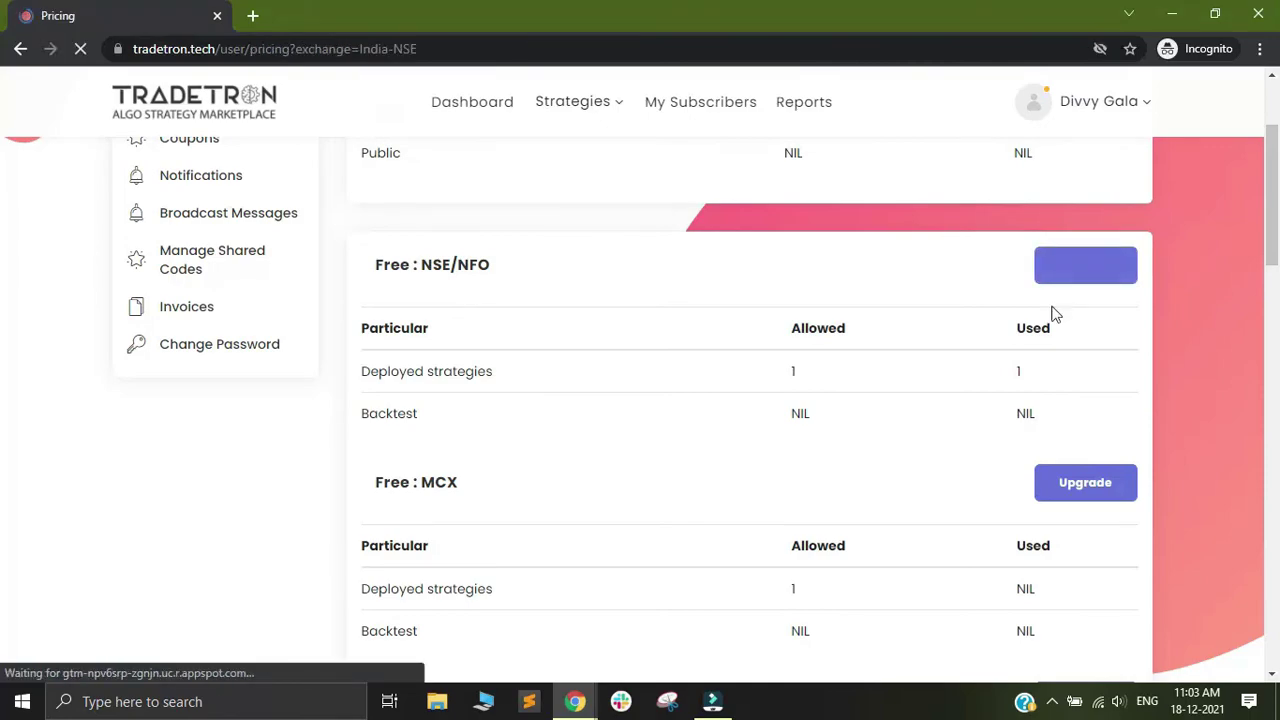
- Choose the Retail plan and apply coupon 54318-trade for a ₹500 discount, net ₹826
{"action": "scroll", "coordinate": [742, 330], "scroll_direction": "down", "scroll_amount": 5}
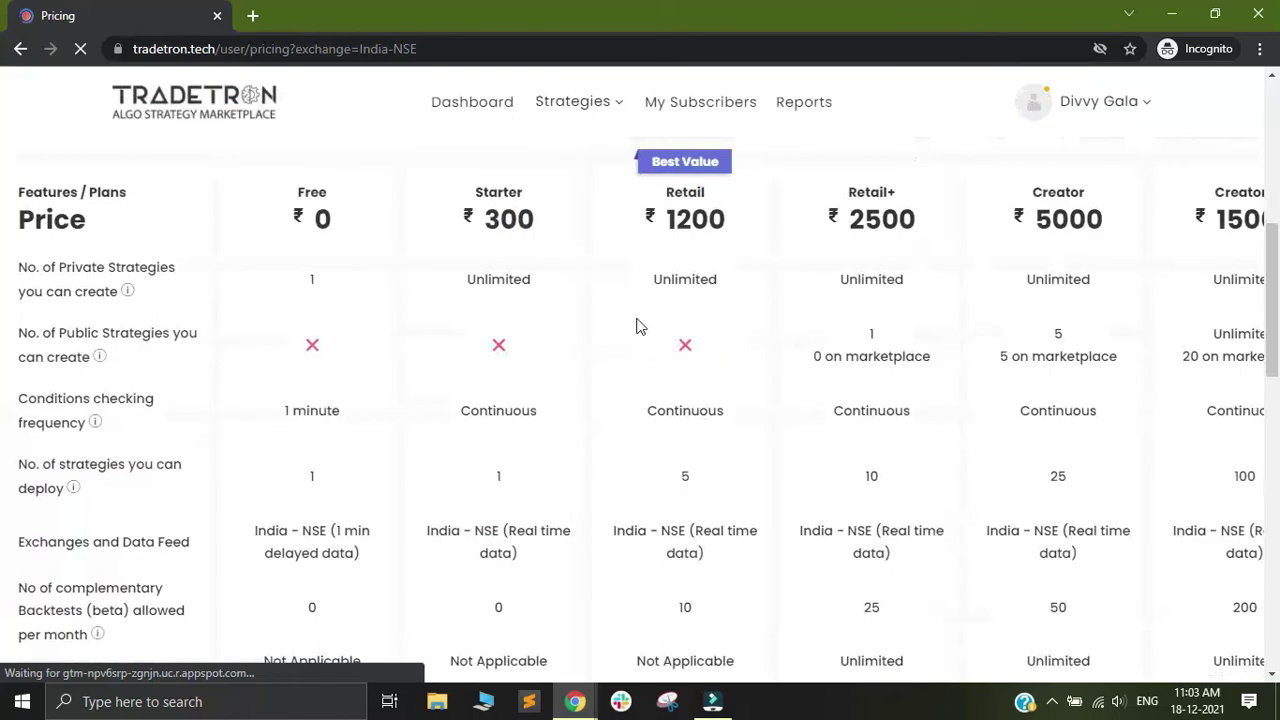
{"action": "scroll", "coordinate": [680, 247], "scroll_direction": "down", "scroll_amount": 1}
{"action": "scroll", "coordinate": [683, 240], "scroll_direction": "up", "scroll_amount": 2}
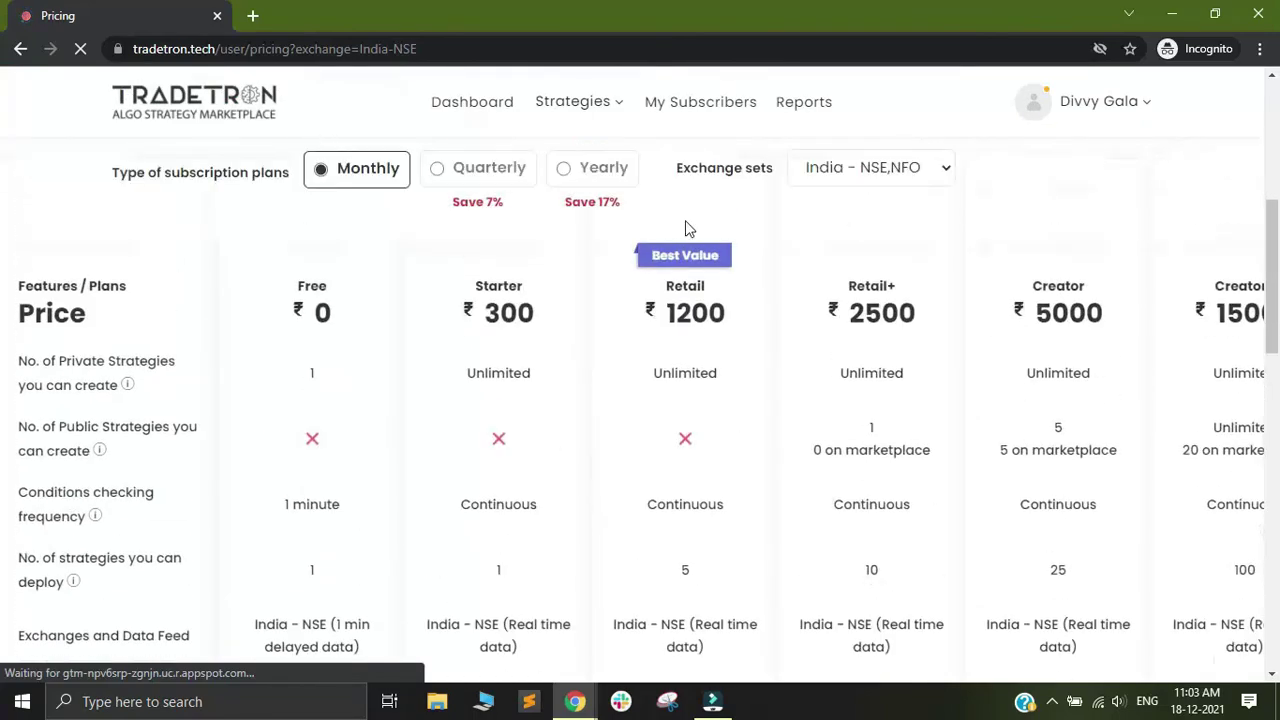
{"action": "scroll", "coordinate": [697, 327], "scroll_direction": "down", "scroll_amount": 6}
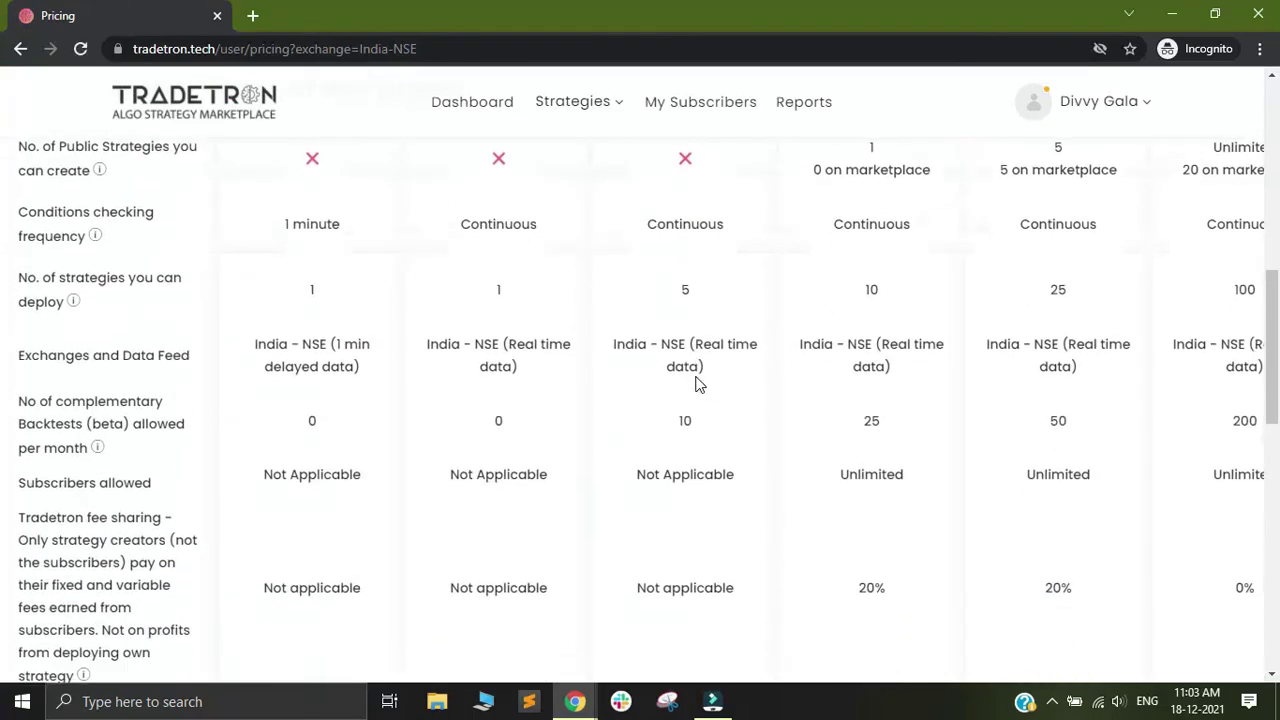
{"action": "scroll", "coordinate": [697, 496], "scroll_direction": "down", "scroll_amount": 3}
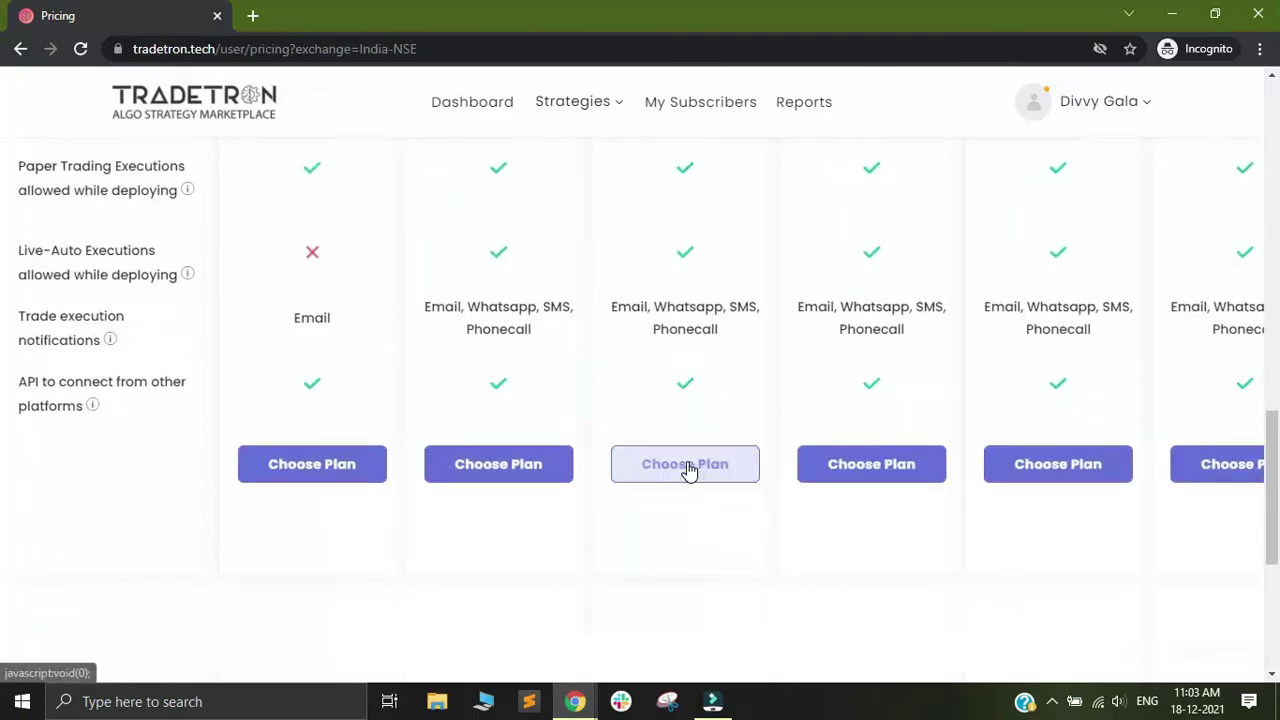
{"action": "left_click", "coordinate": [688, 468]}
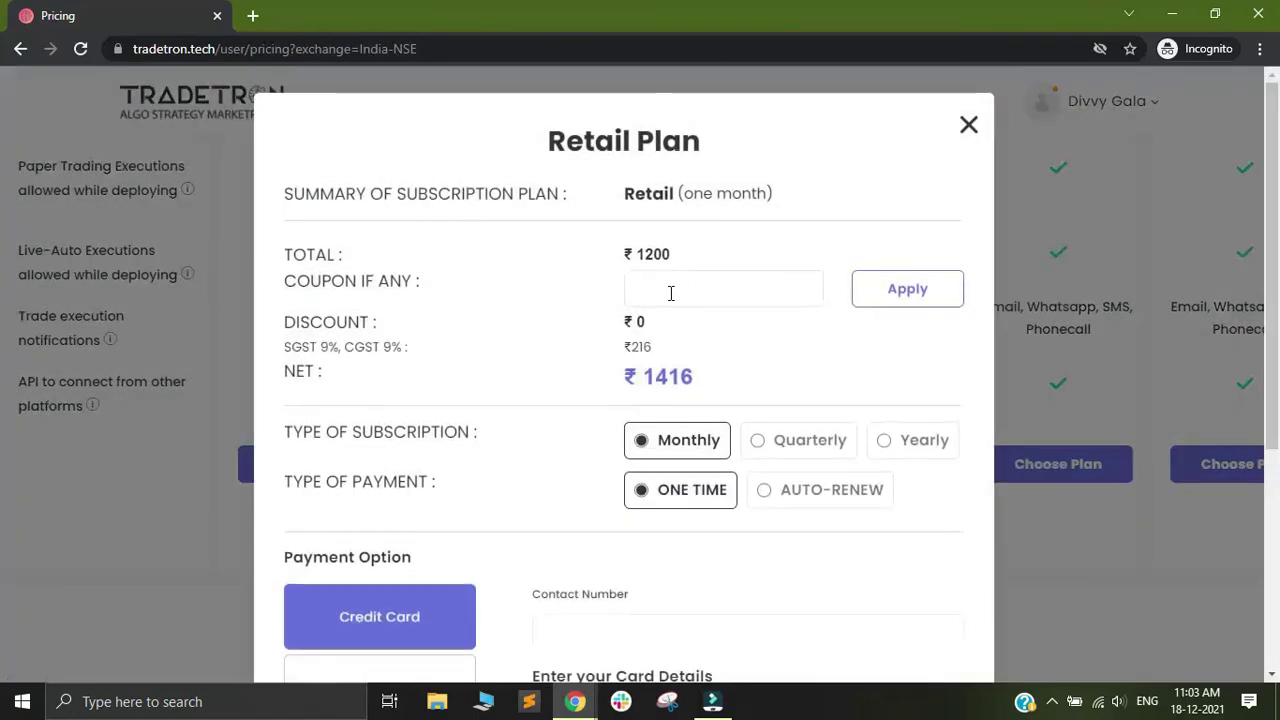
{"action": "left_click", "coordinate": [670, 292]}
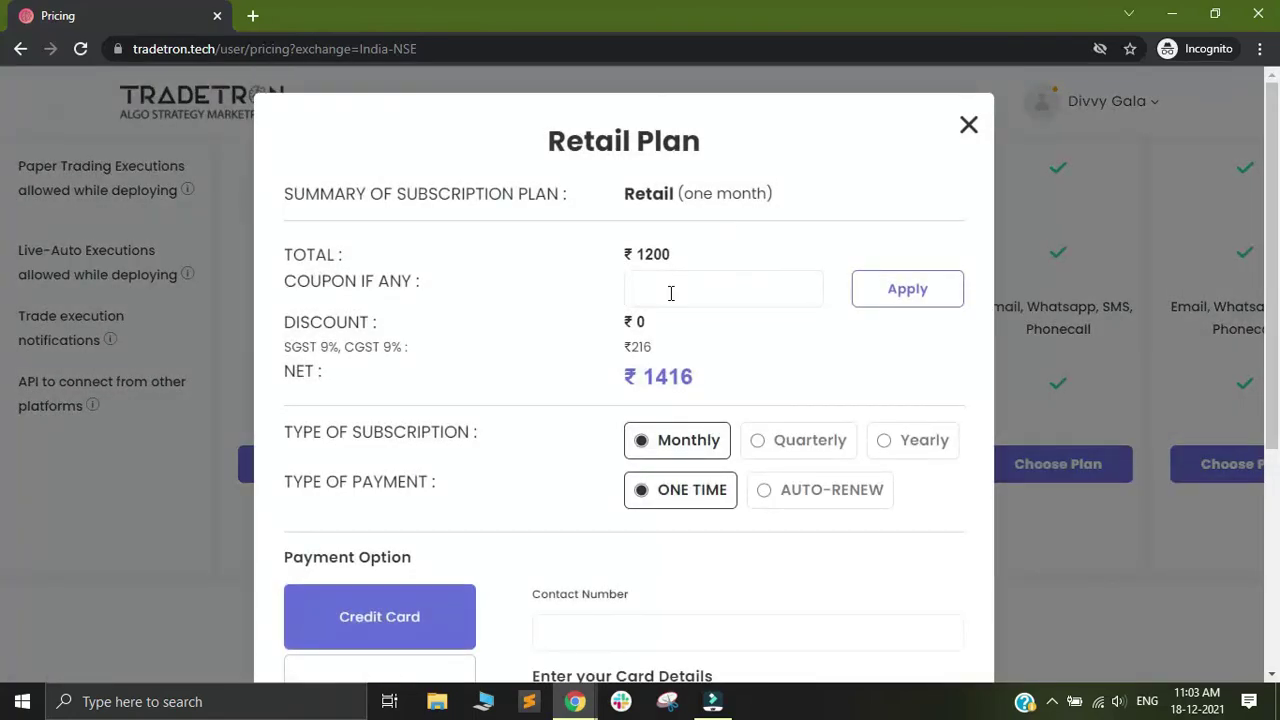
{"action": "type", "text": "54318-trade"}
{"action": "left_click", "coordinate": [920, 298]}
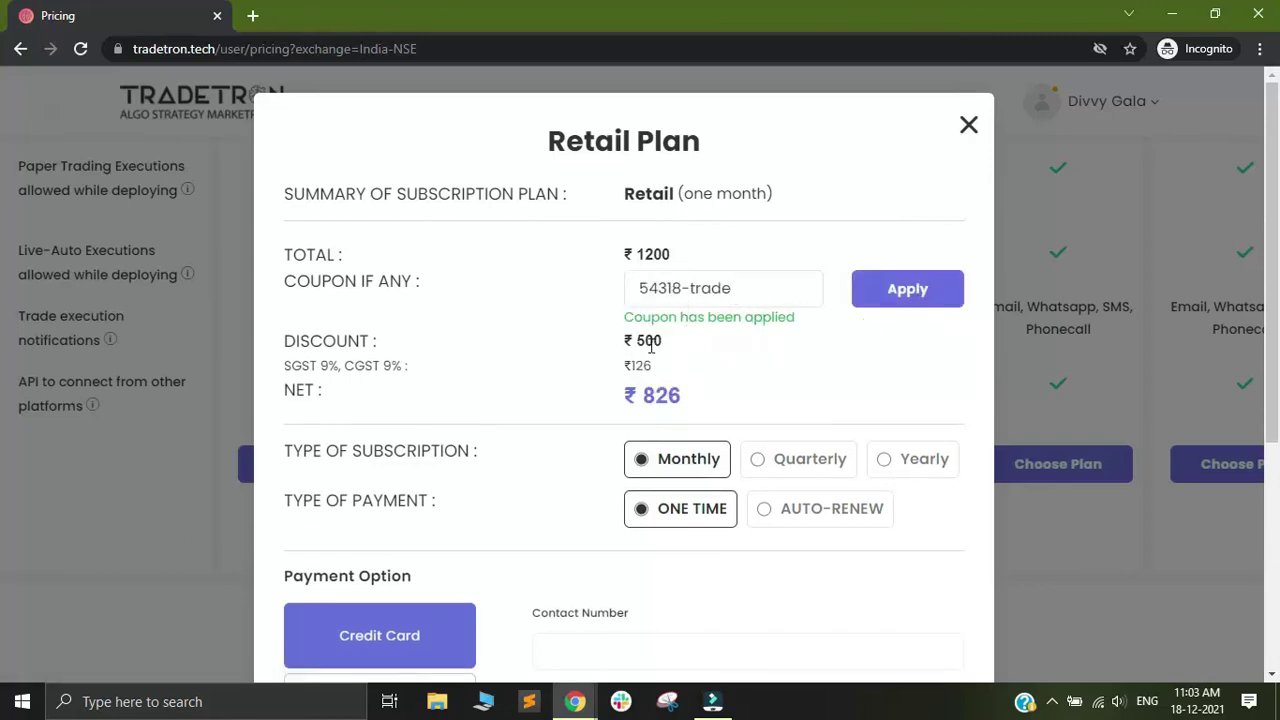
{"action": "left_click_drag", "start_coordinate": [643, 341], "coordinate": [678, 341]}
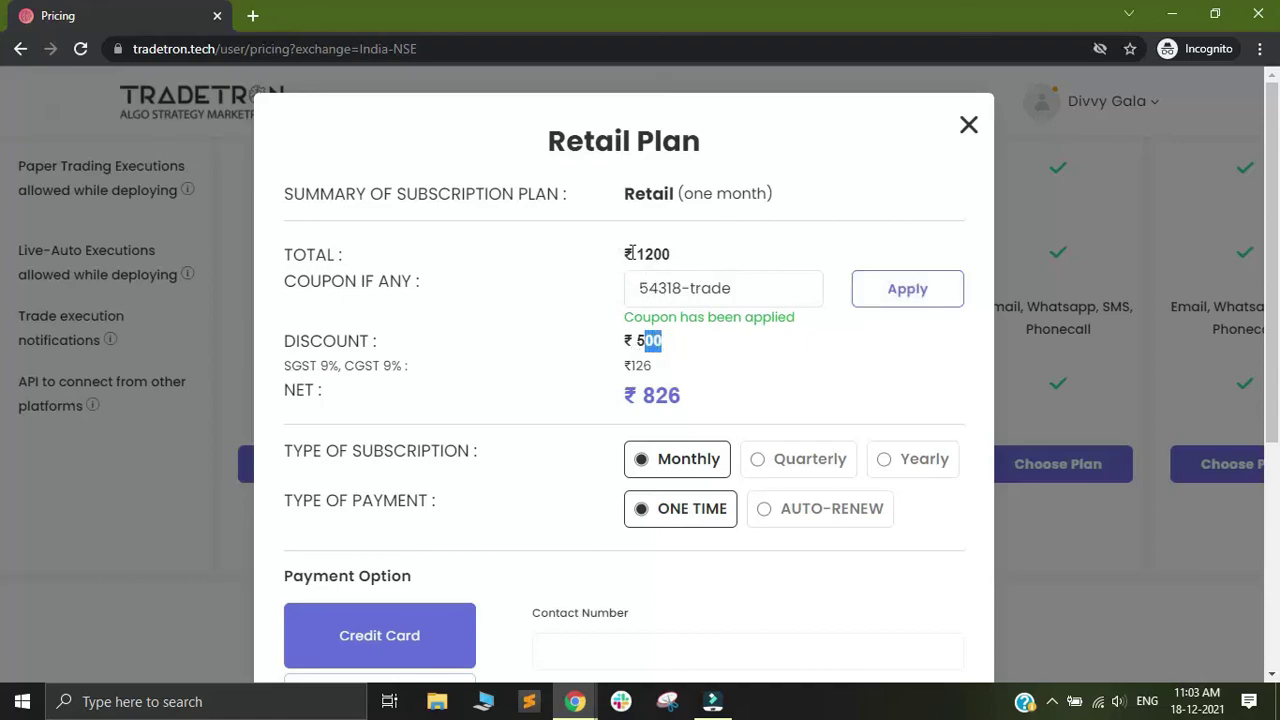
- Leave the Retail checkout and reload the Convert Wallet Balance to Coupons page
{"action": "key", "text": "alt+Left"}
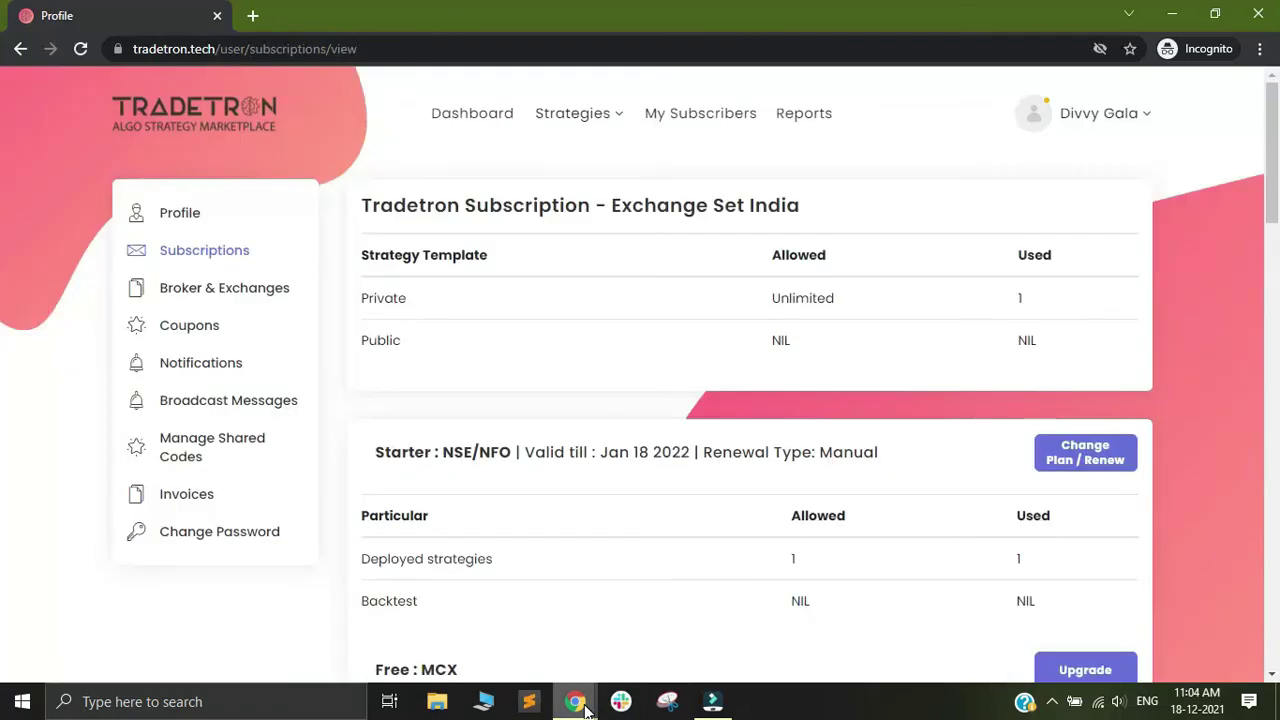
{"action": "mouse_move", "coordinate": [575, 701]}
{"action": "left_click", "coordinate": [470, 630]}
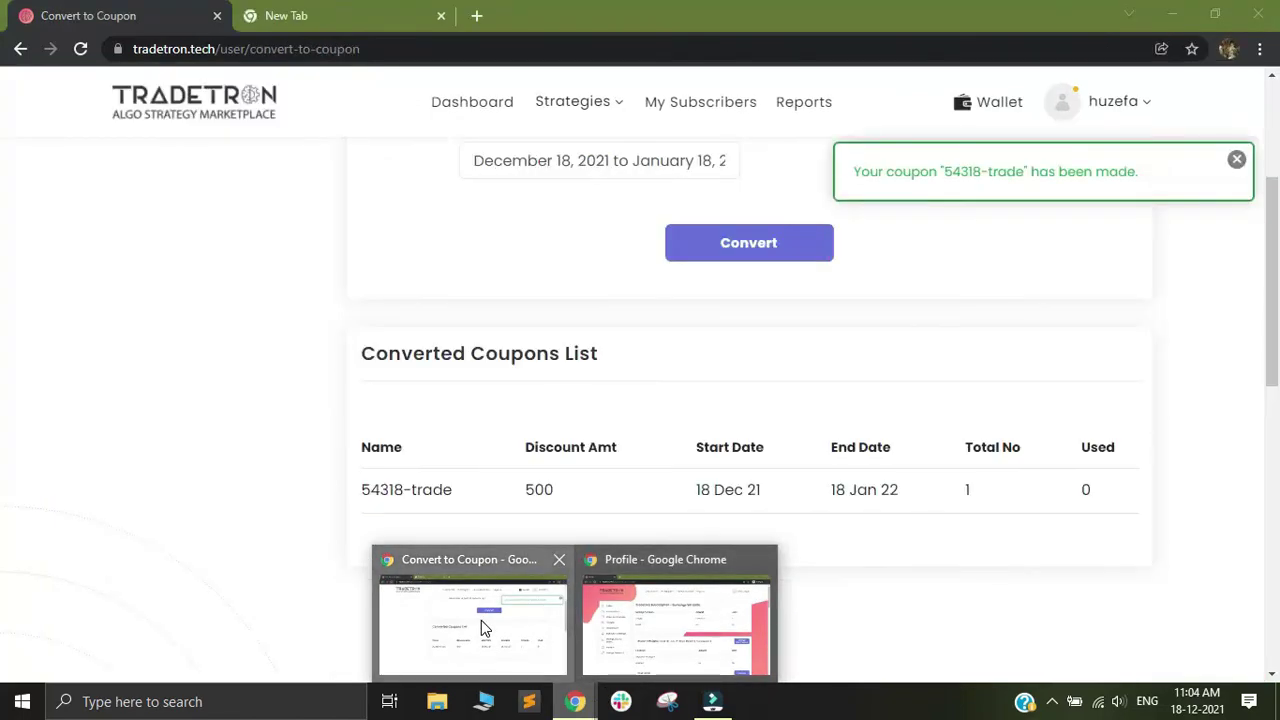
{"action": "scroll", "coordinate": [590, 380], "scroll_direction": "up", "scroll_amount": 3}
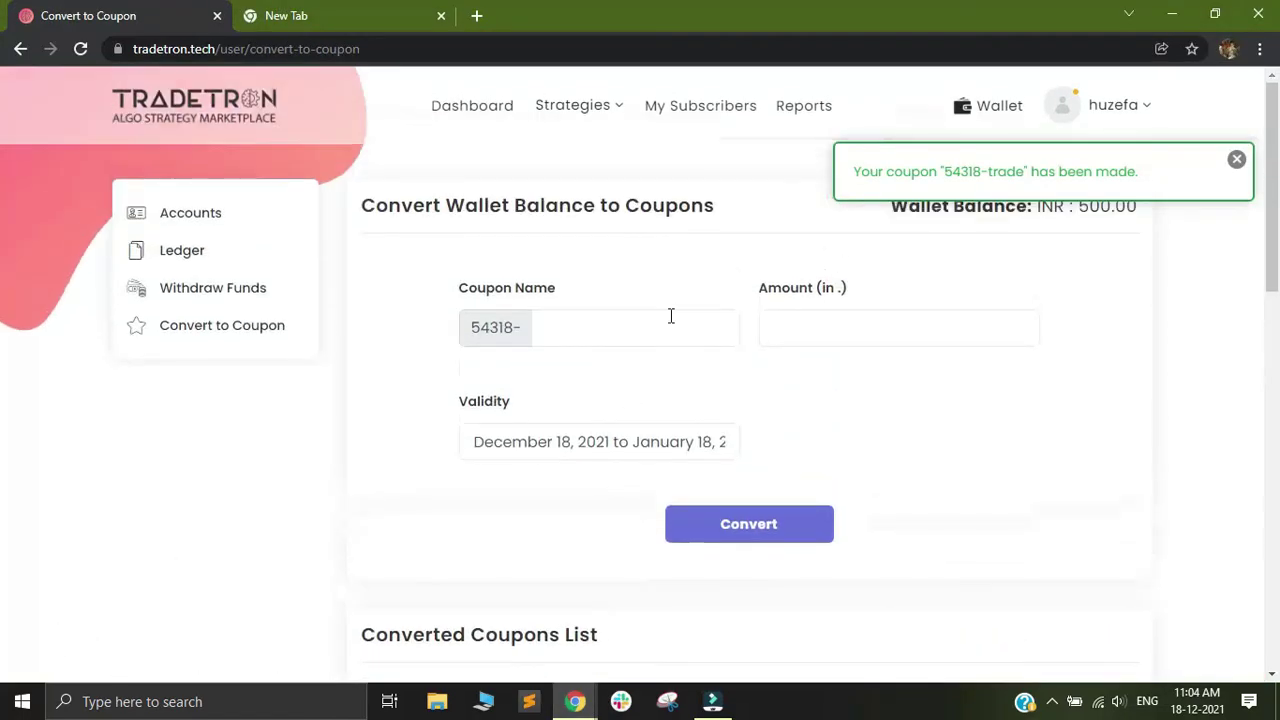
{"action": "scroll", "coordinate": [750, 380], "scroll_direction": "down", "scroll_amount": 1}
{"action": "left_click", "coordinate": [436, 48]}
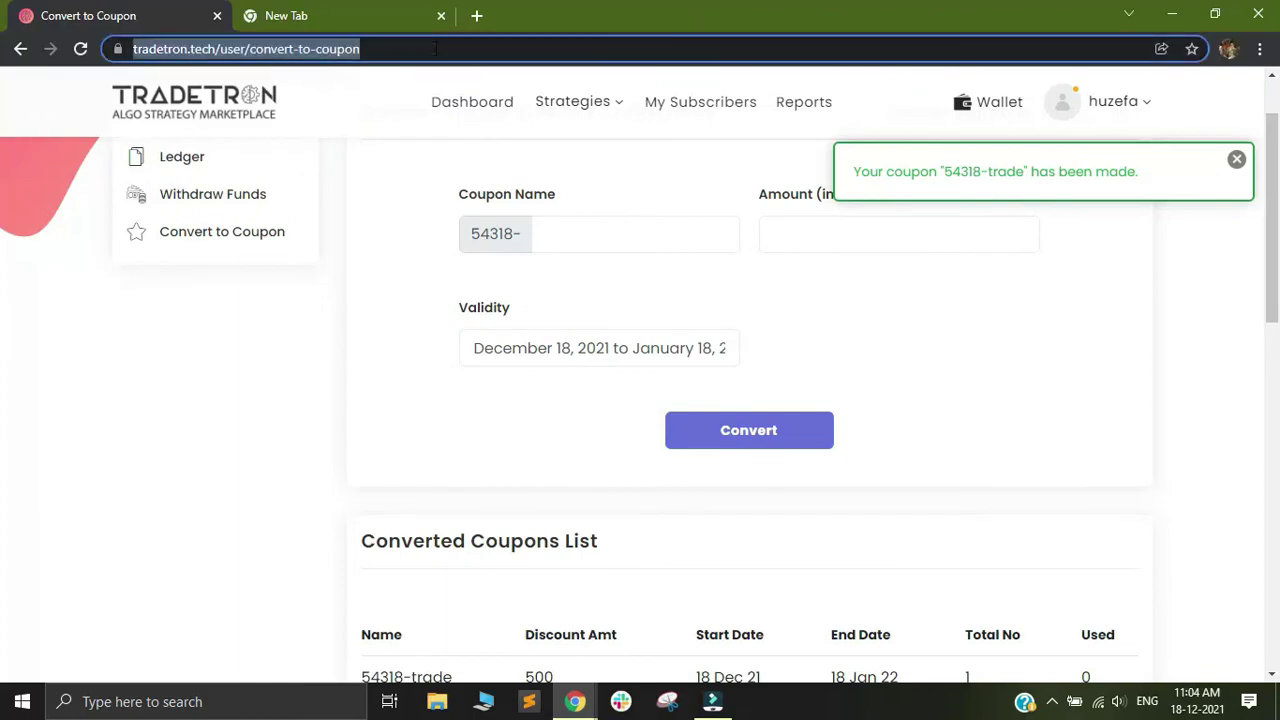
{"action": "key", "text": "Return"}
- Check the coupon shows one use and the wallet balance is INR 500.00
{"action": "scroll", "coordinate": [552, 250], "scroll_direction": "down", "scroll_amount": 2}
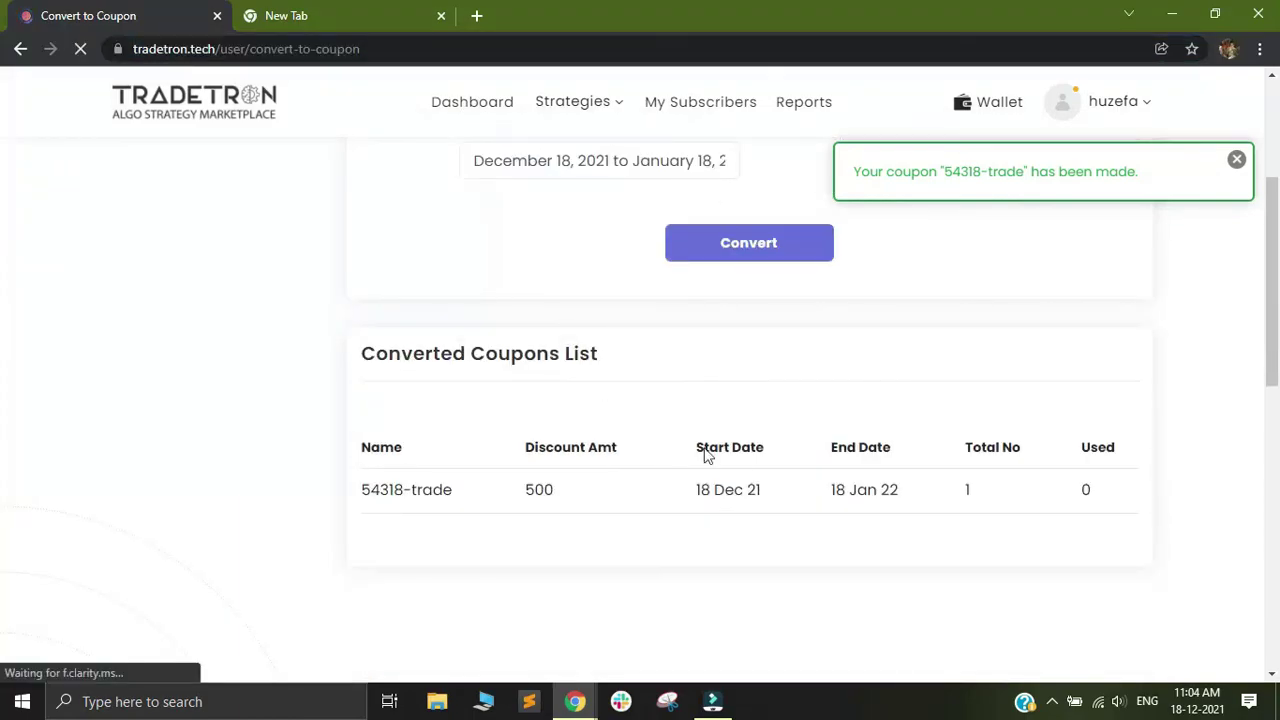
{"action": "scroll", "coordinate": [1069, 534], "scroll_direction": "down", "scroll_amount": 2}
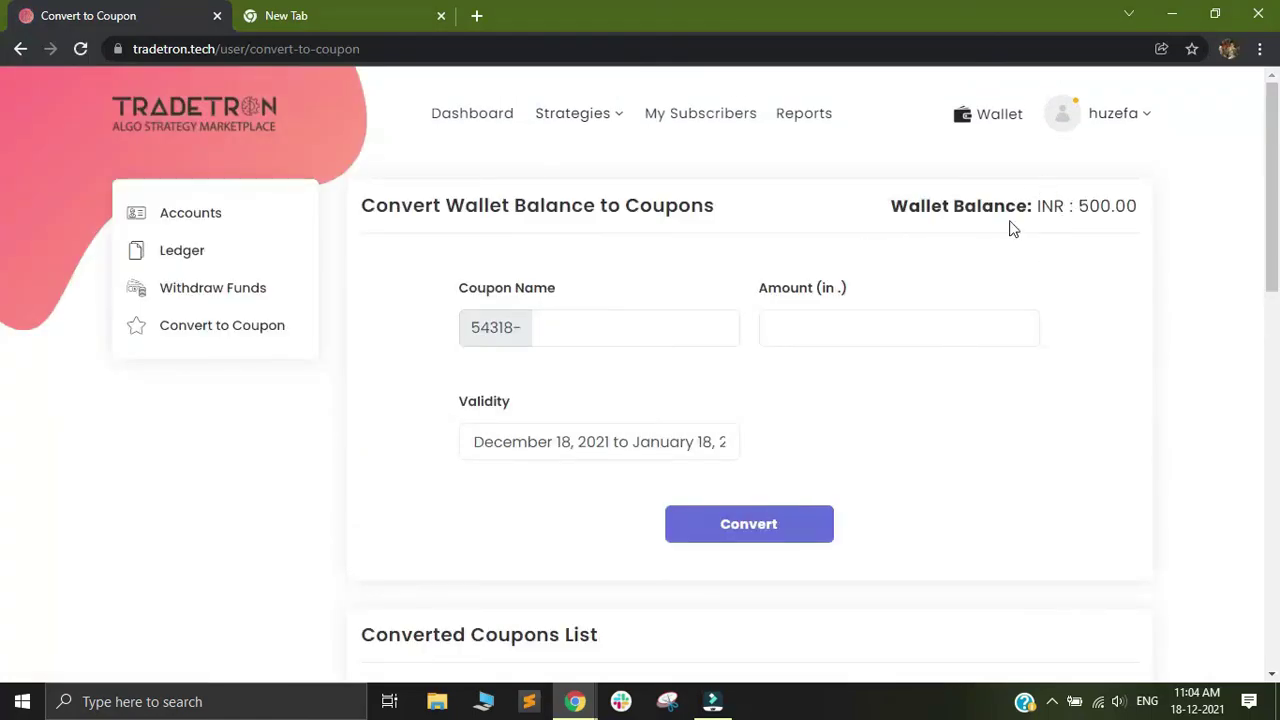
{"action": "left_click_drag", "start_coordinate": [954, 206], "coordinate": [1128, 206]}
{"action": "left_click", "coordinate": [1134, 206]}
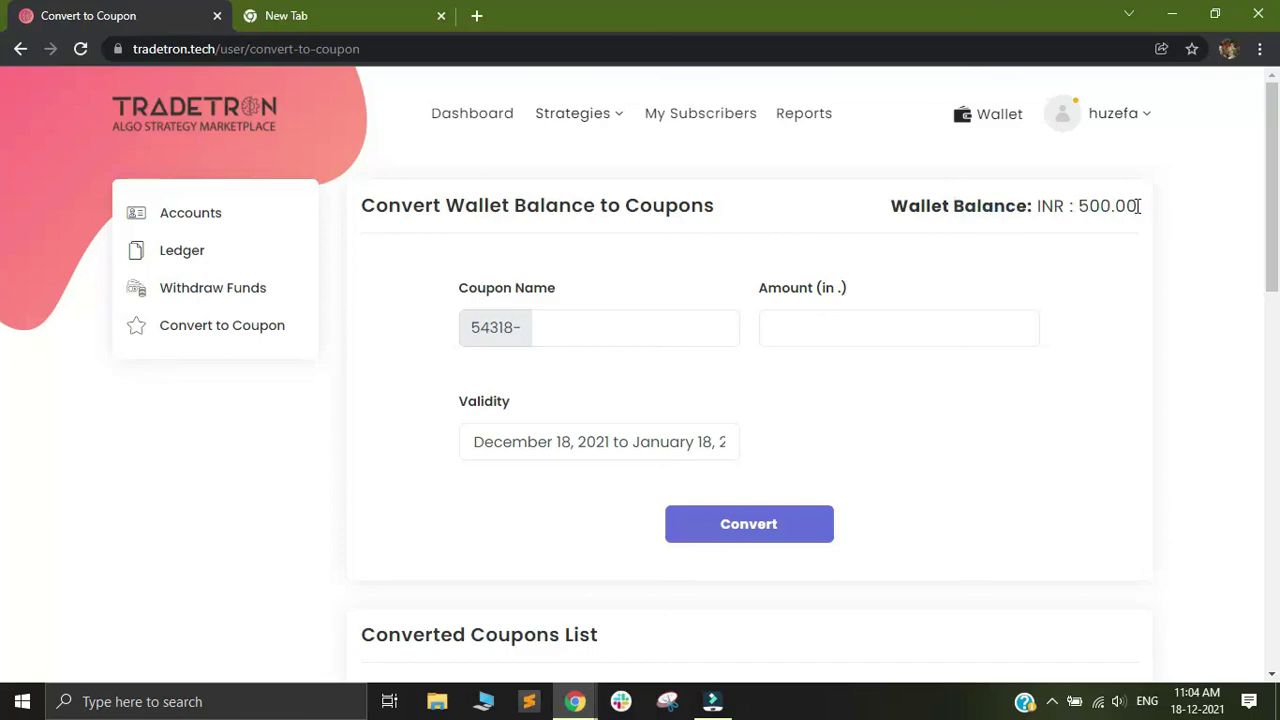